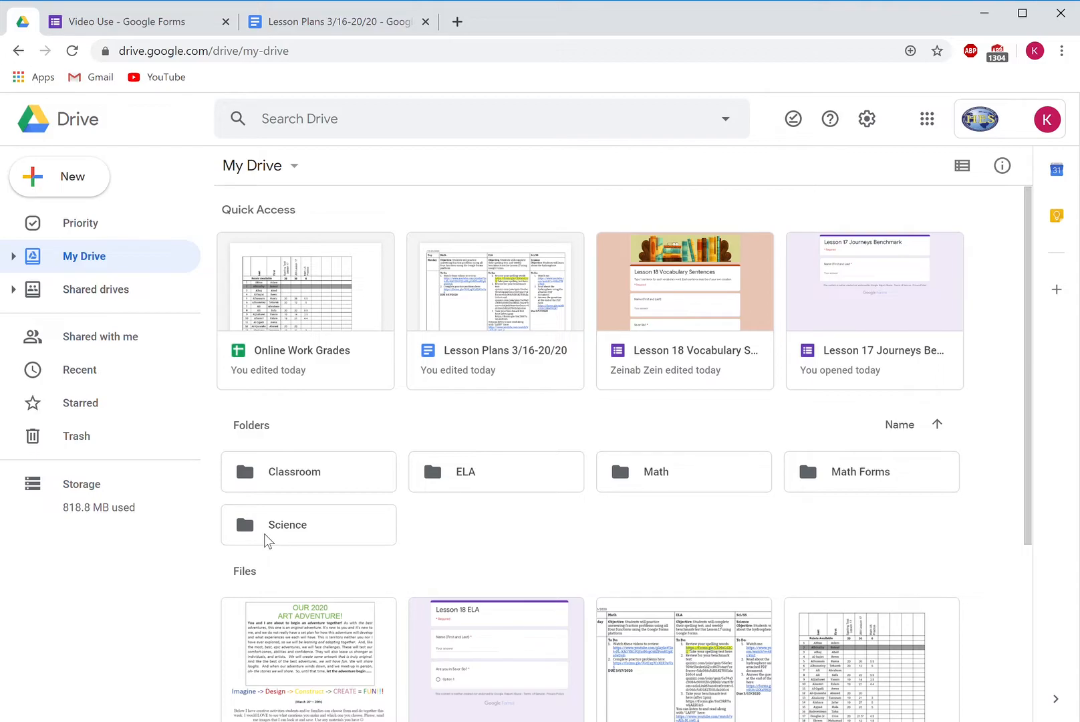
Create a new blank Google Form in My Drive
left_click(94, 185)
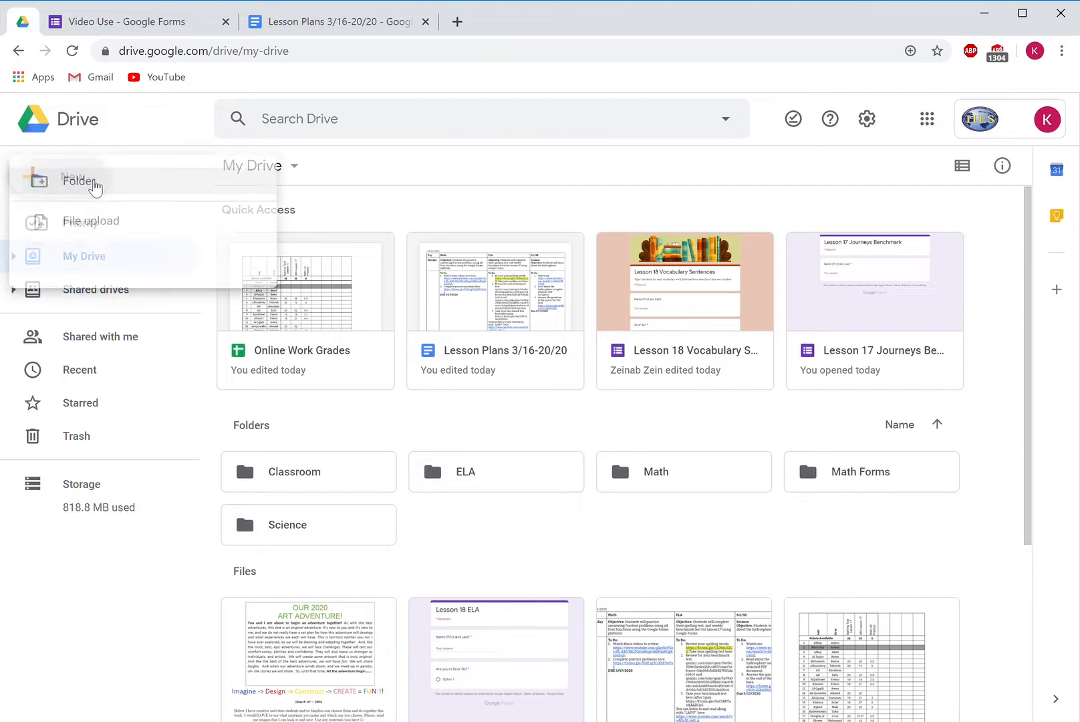
mouse_move(221, 373)
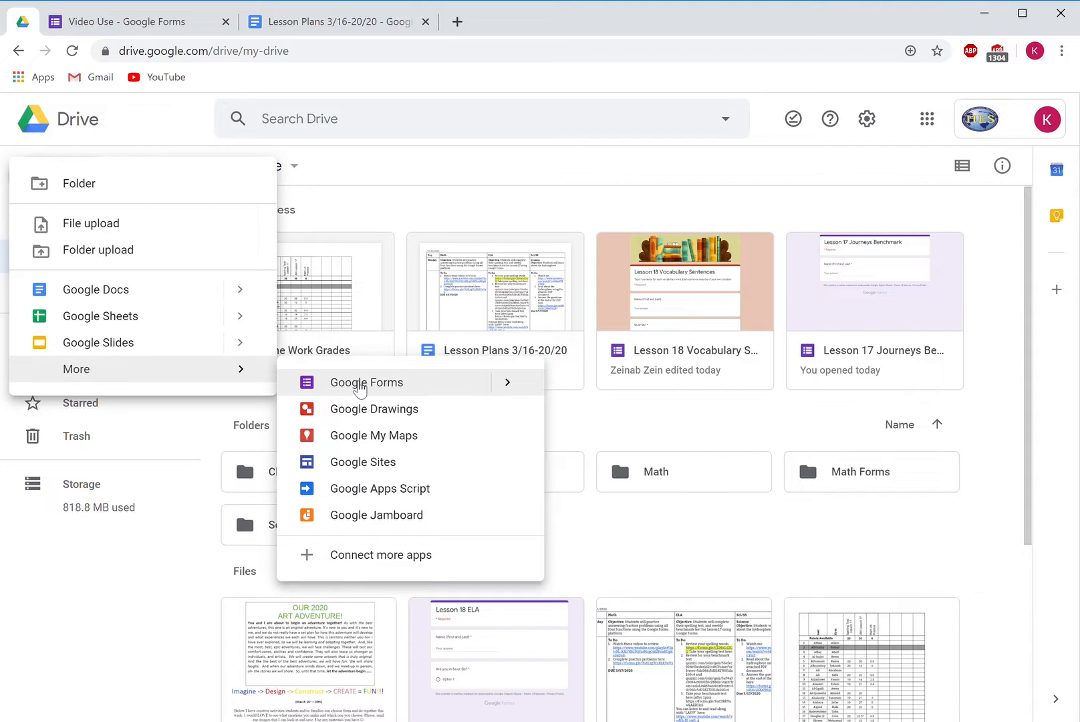
left_click(358, 384)
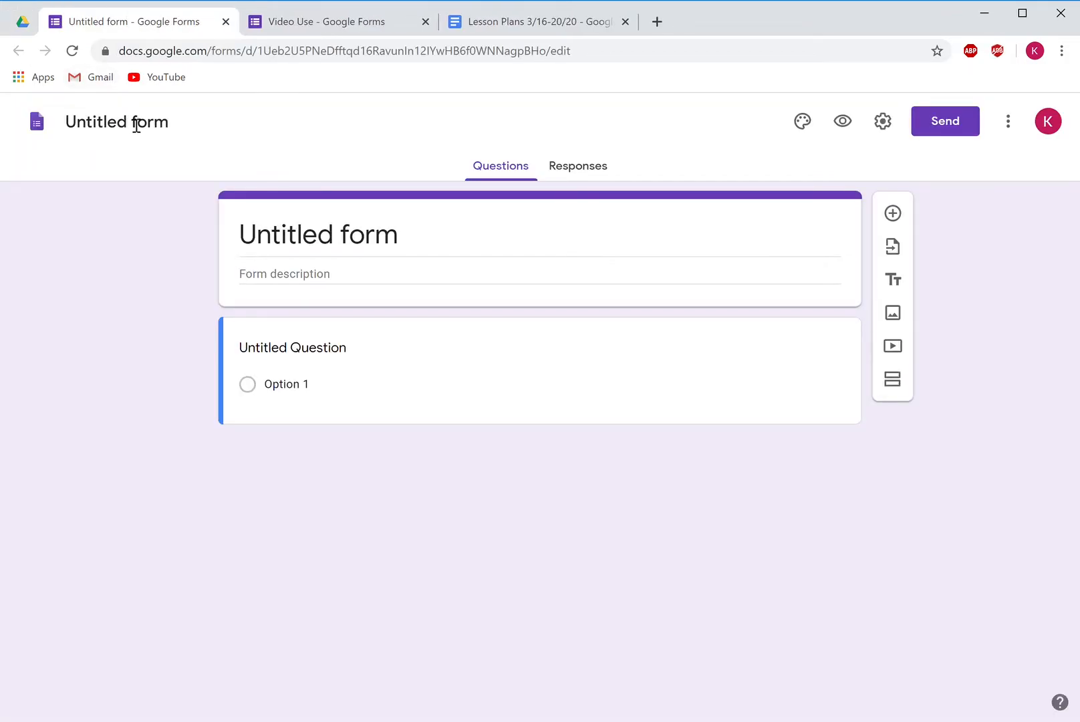
Name the form "Comp. Questions Lesson 18"
left_click(136, 125)
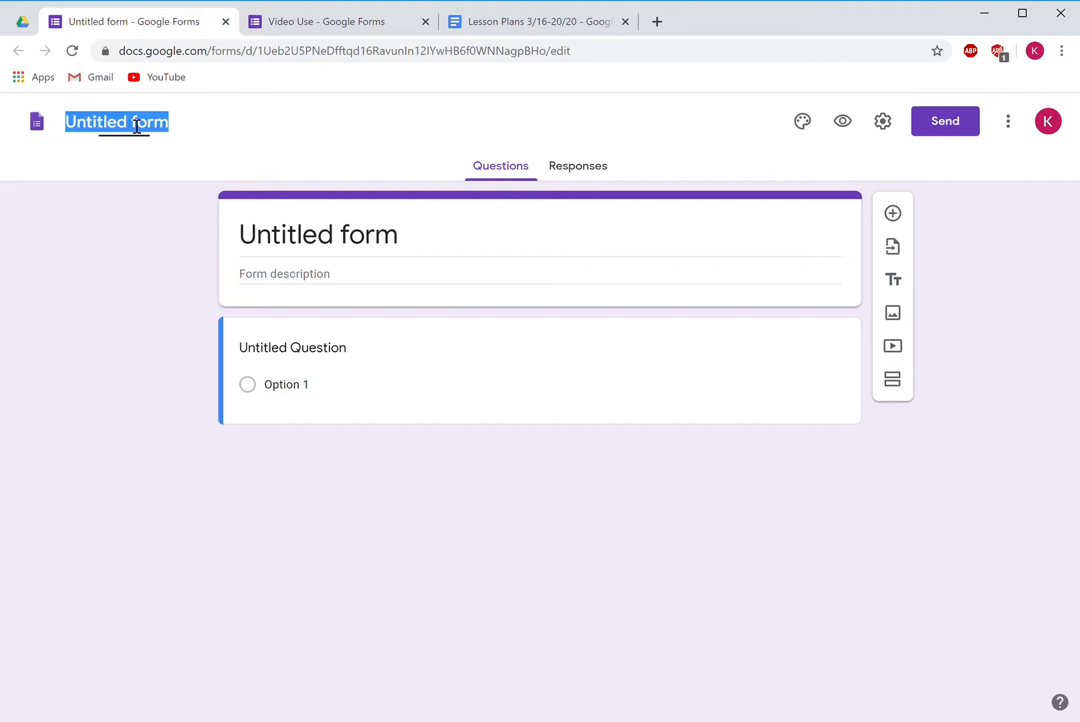
type("Comp")
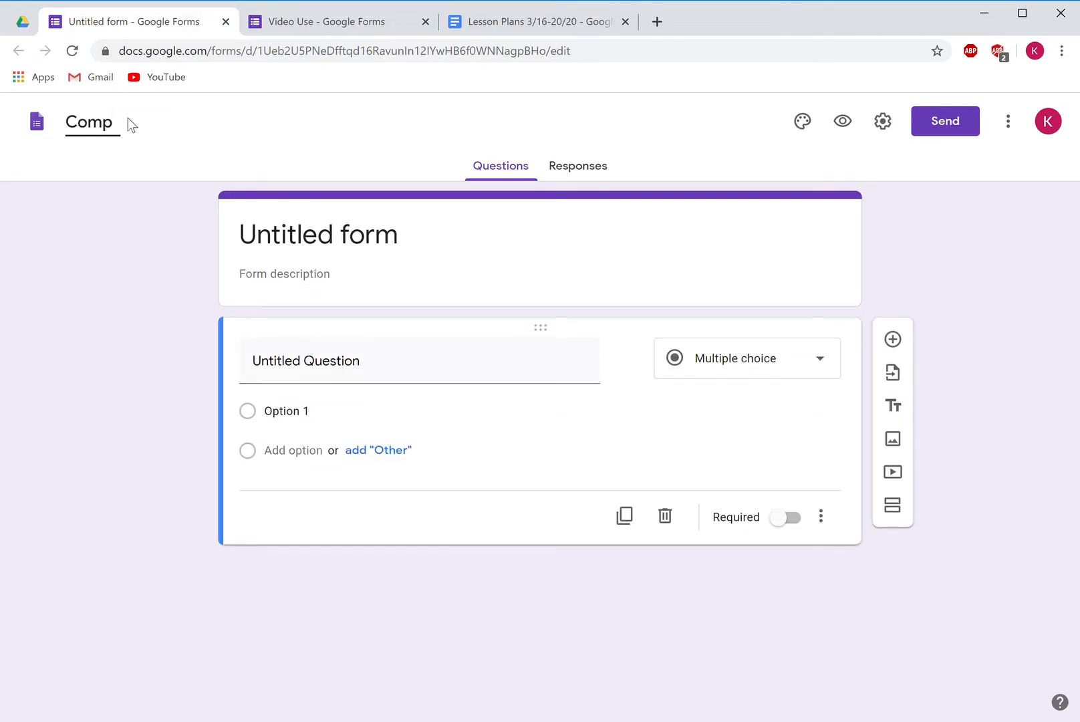
type(". Questions L")
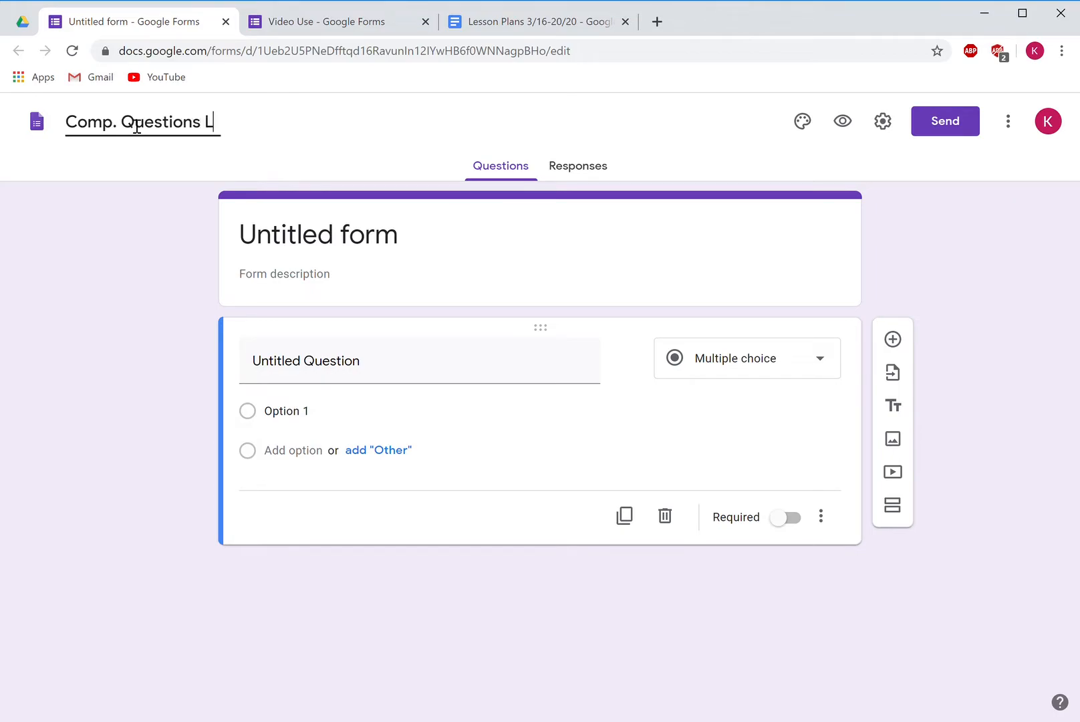
type("esson 18")
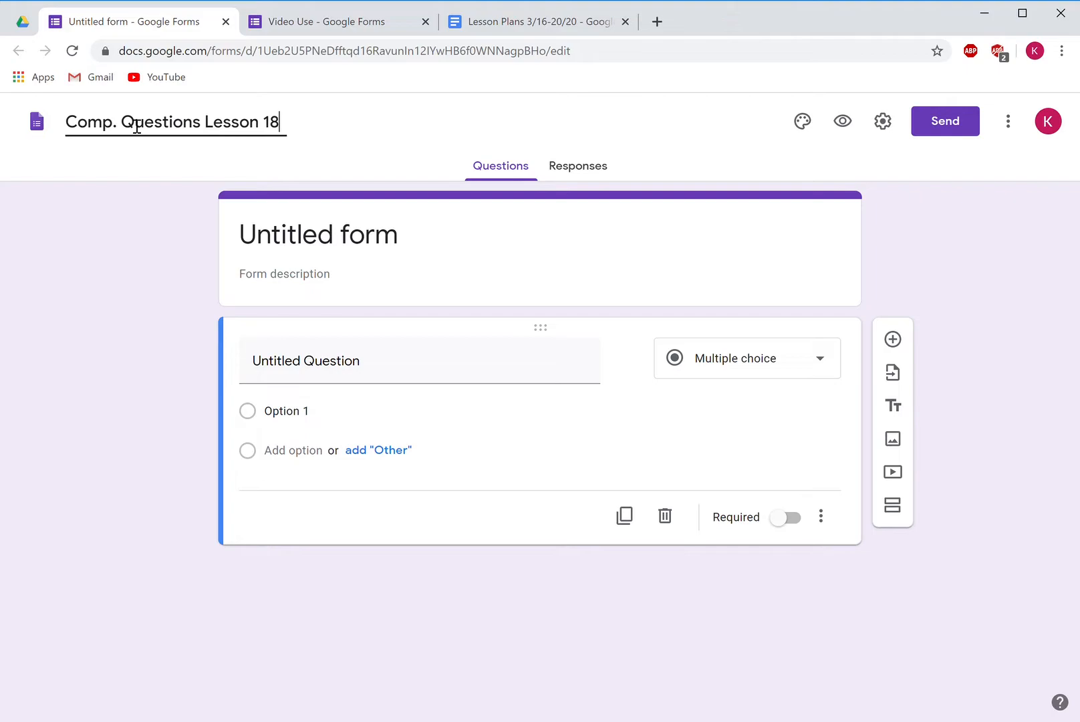
left_click(119, 313)
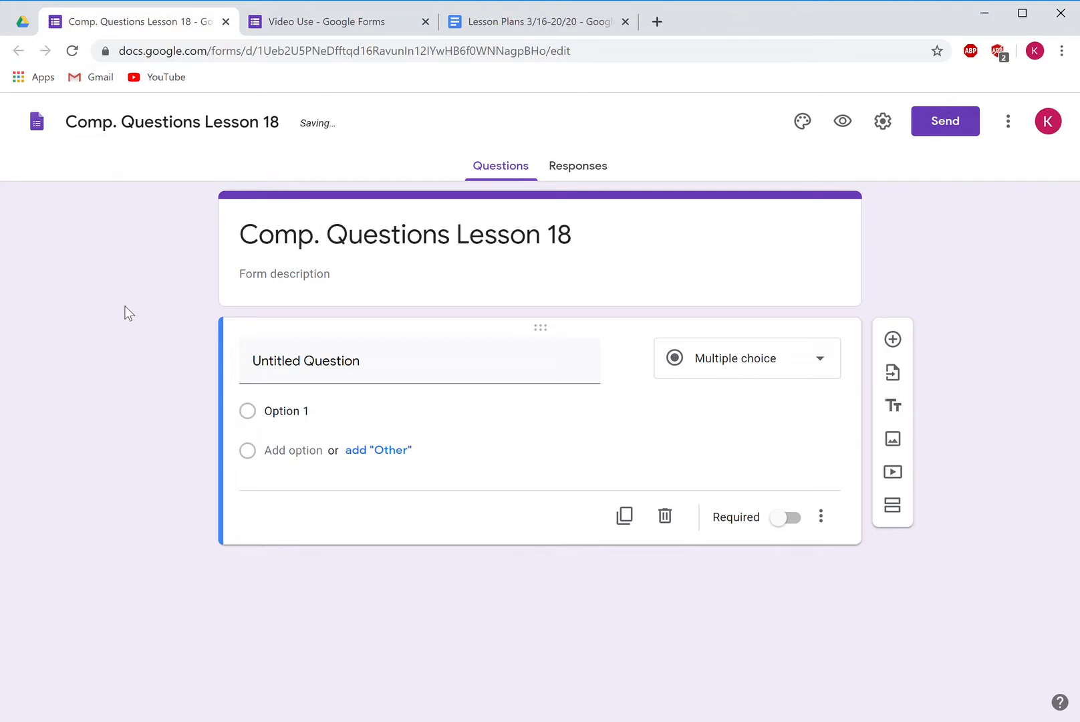
Turn the untitled first question into a required short-answer question reading "Name (First and Last)"
left_click(432, 358)
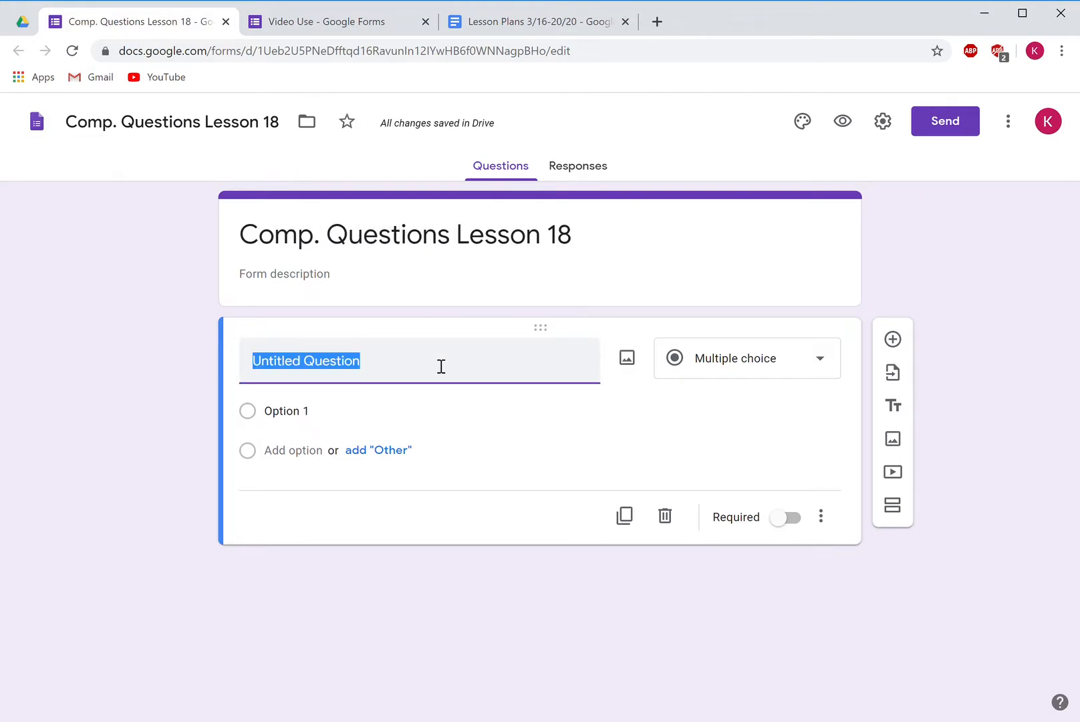
type("Name (")
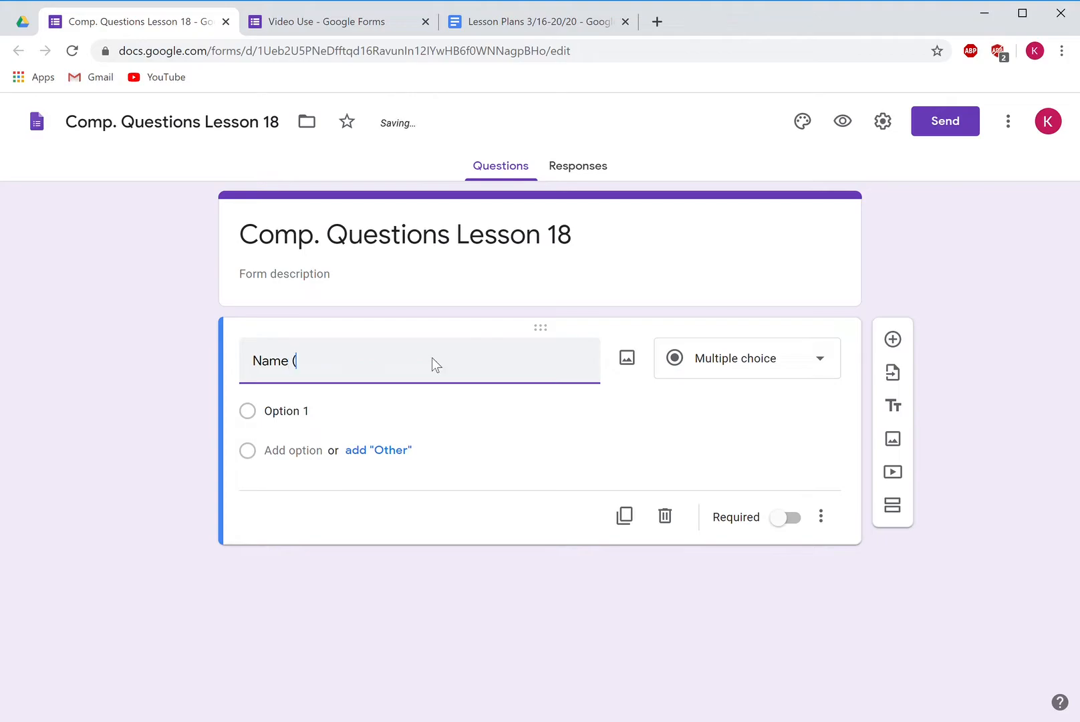
type("First and Last)")
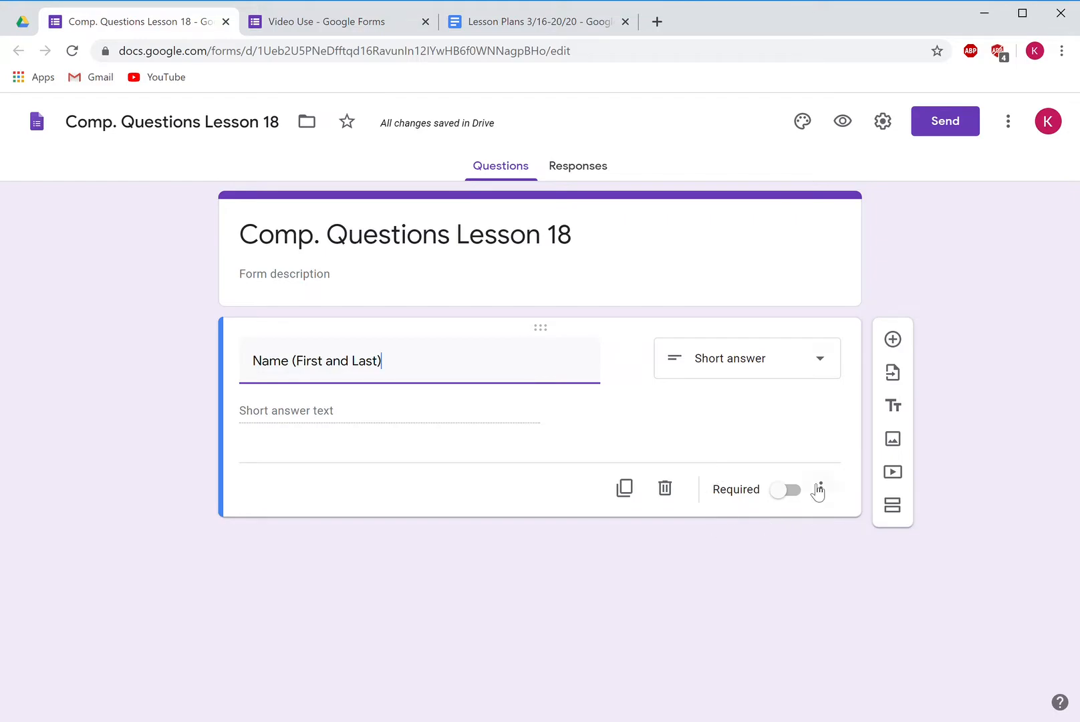
left_click(792, 496)
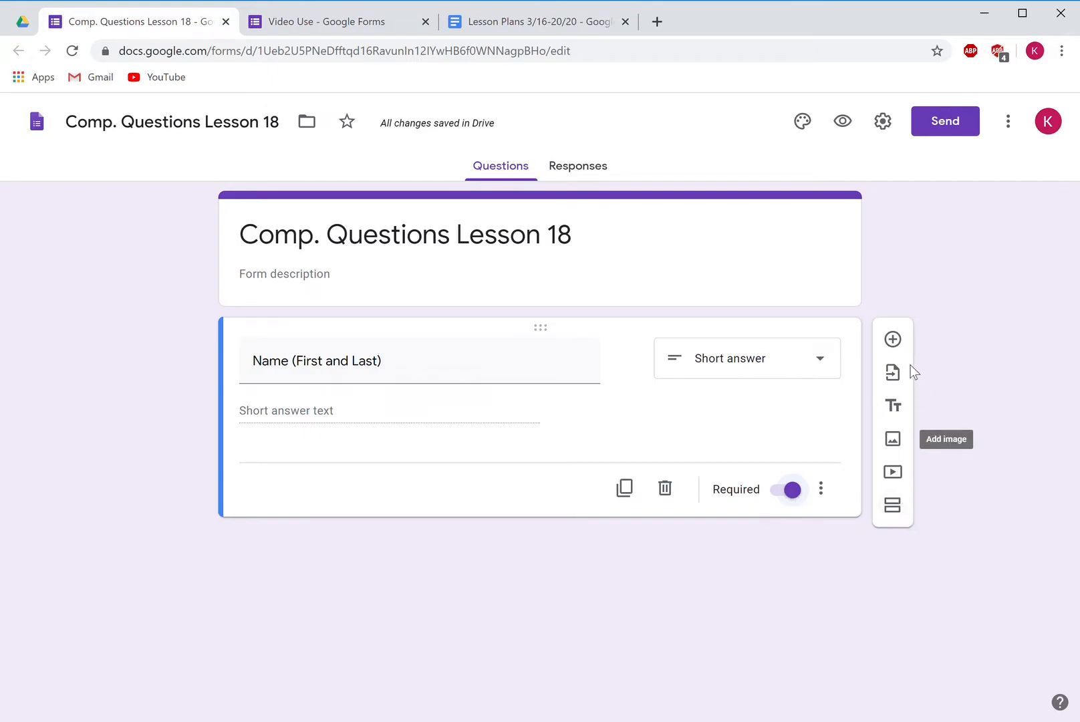
Add a multiple-choice question reading "5a or 5b?" below the name question
left_click(894, 341)
type("5")
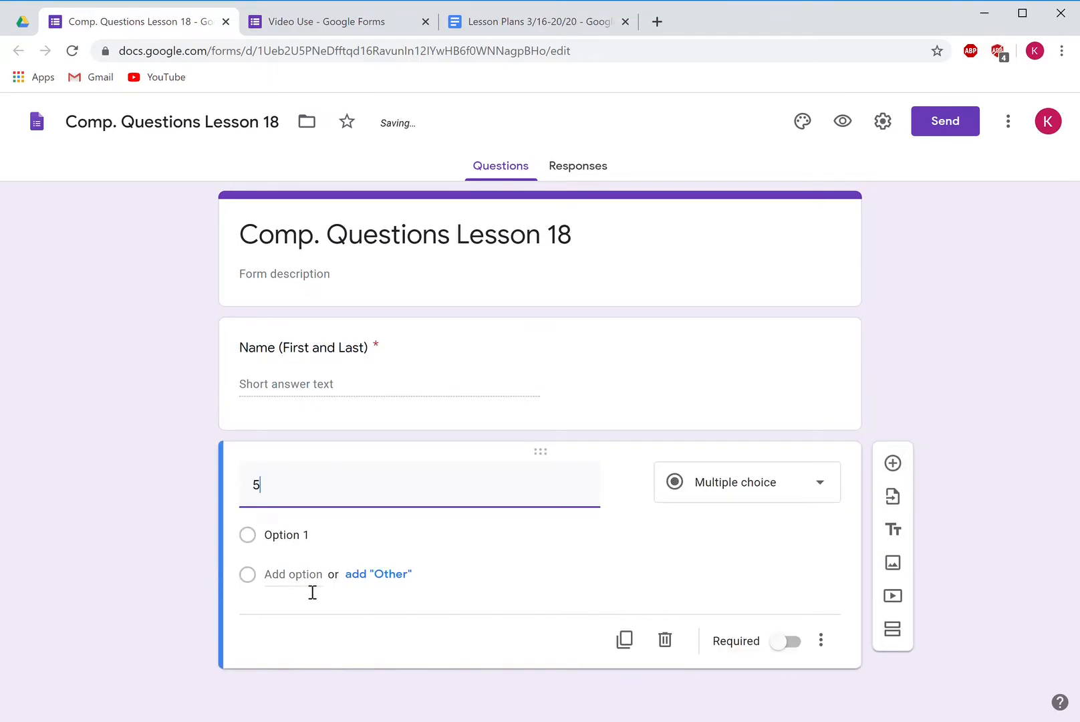
type("a or b")
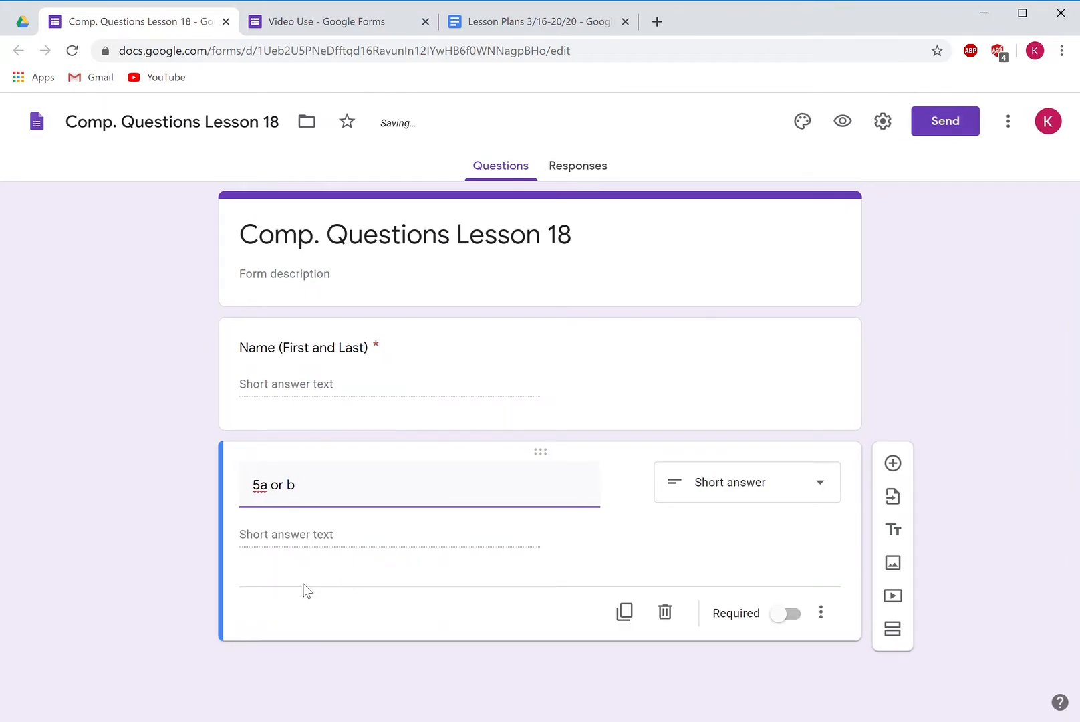
key("BackSpace")
type("5b?")
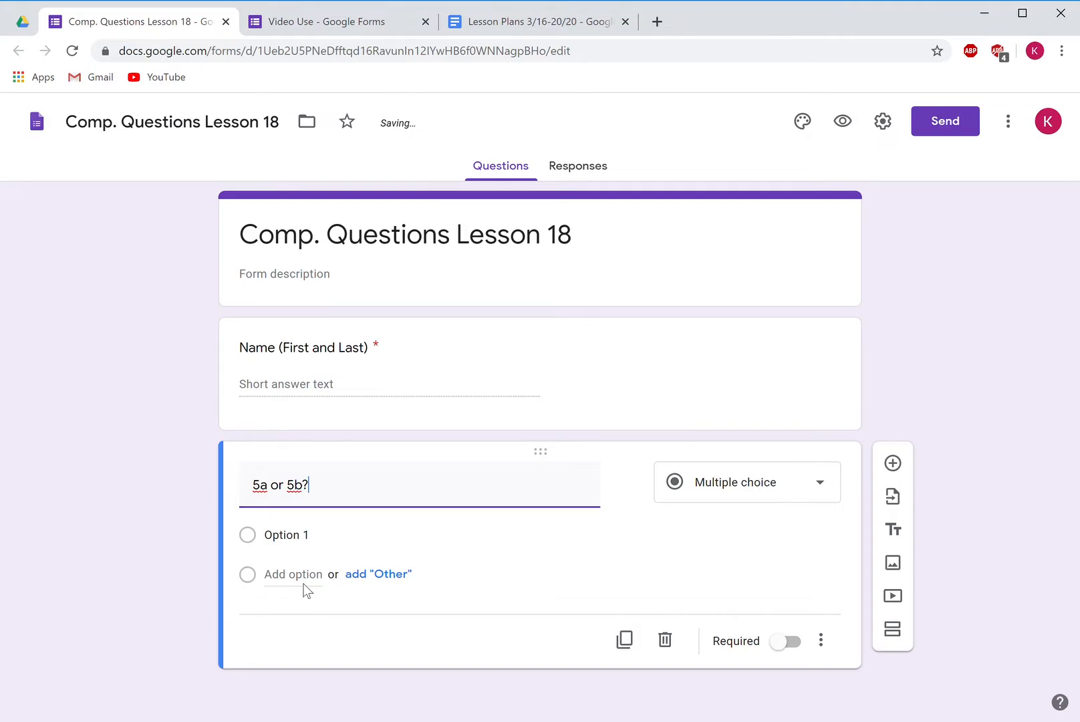
Give the "5a or 5b?" question the answer options 5a and 5b and make it required
left_click(301, 533)
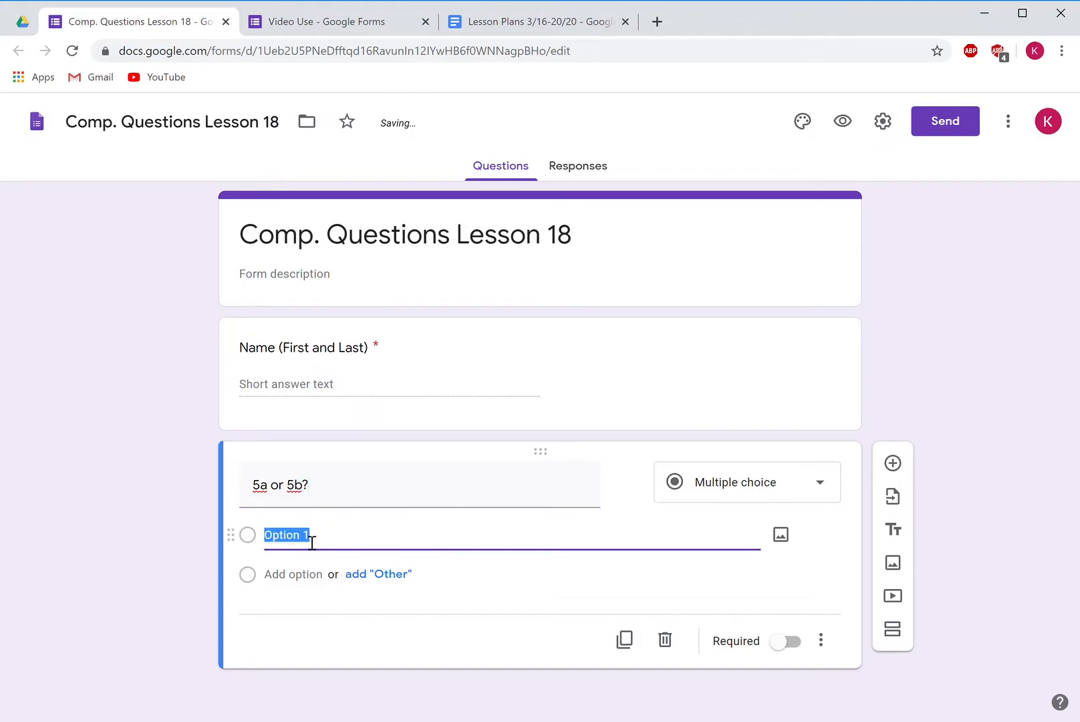
type("5a")
key("Tab")
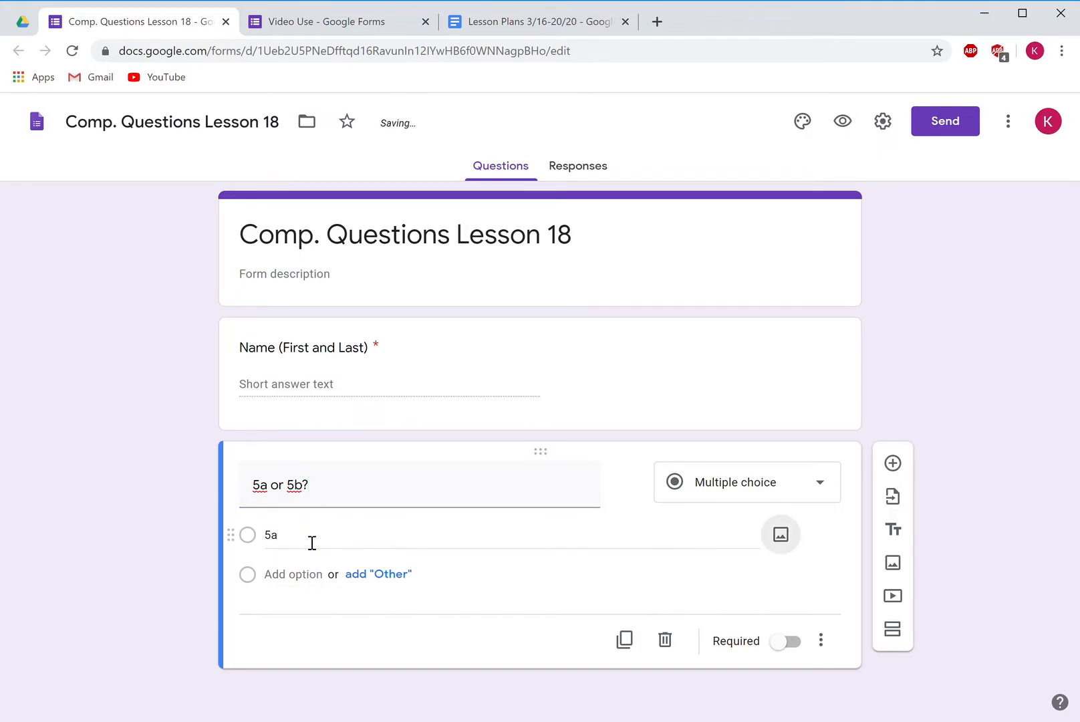
left_click(311, 580)
type("5b")
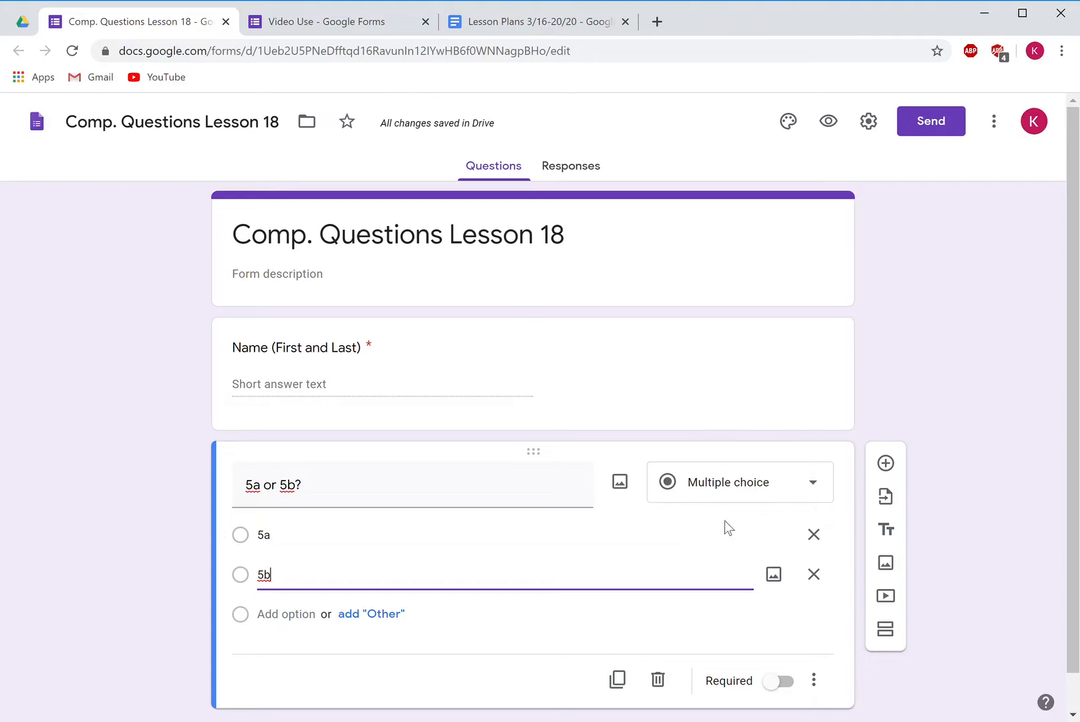
left_click(782, 682)
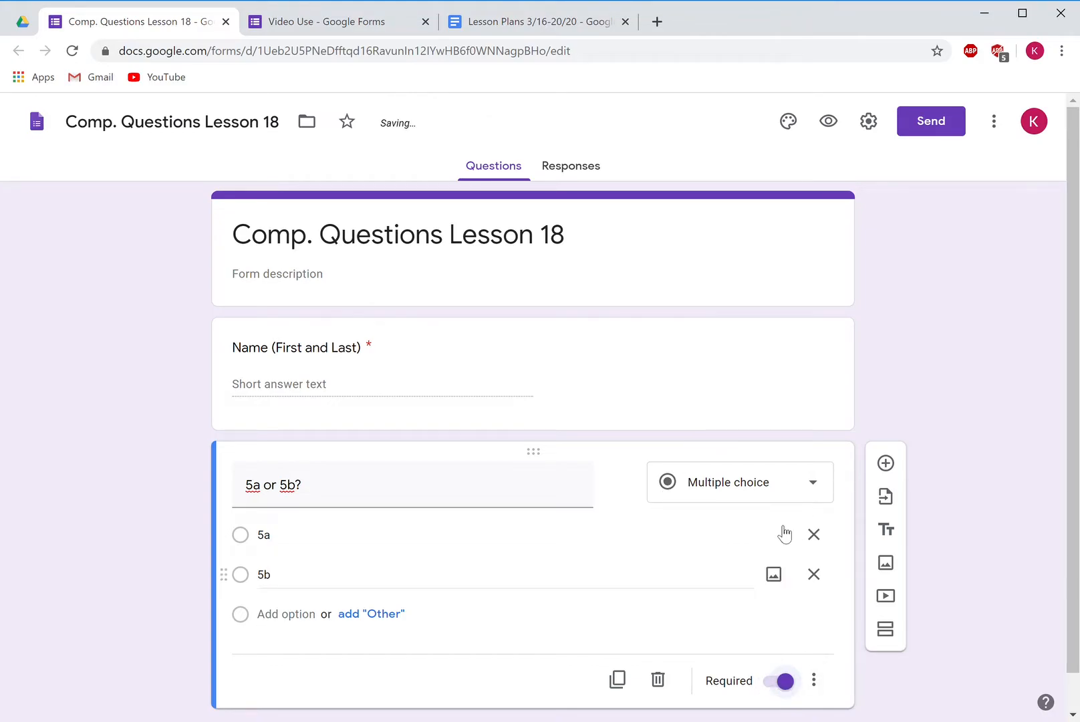
left_click(766, 491)
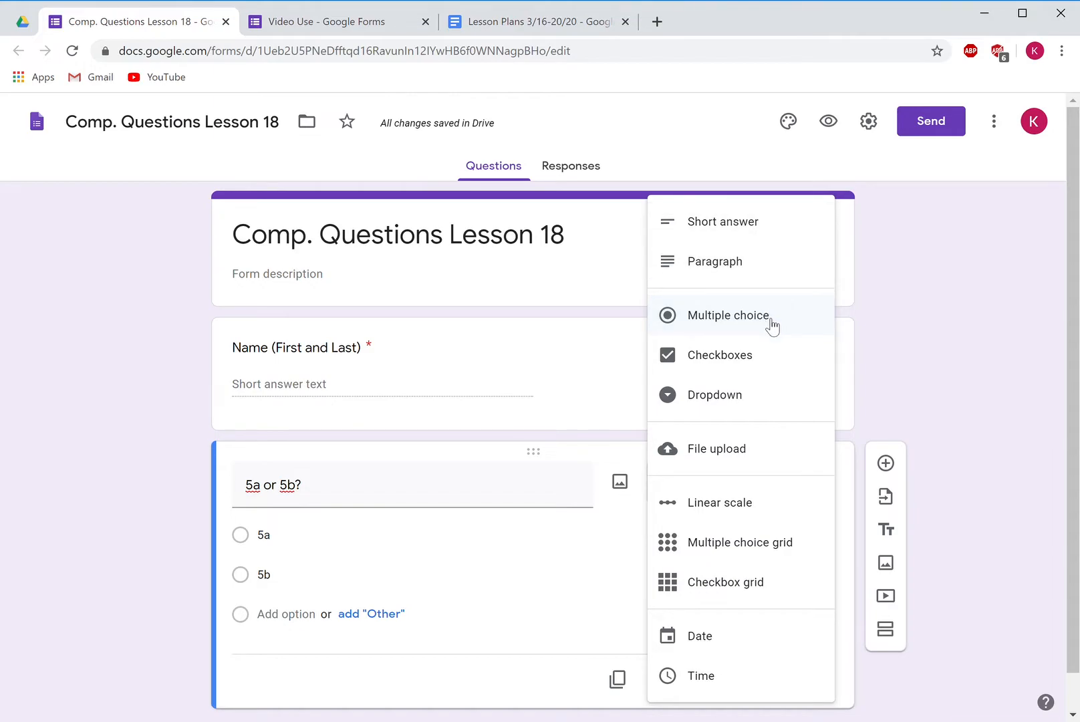
left_click(989, 328)
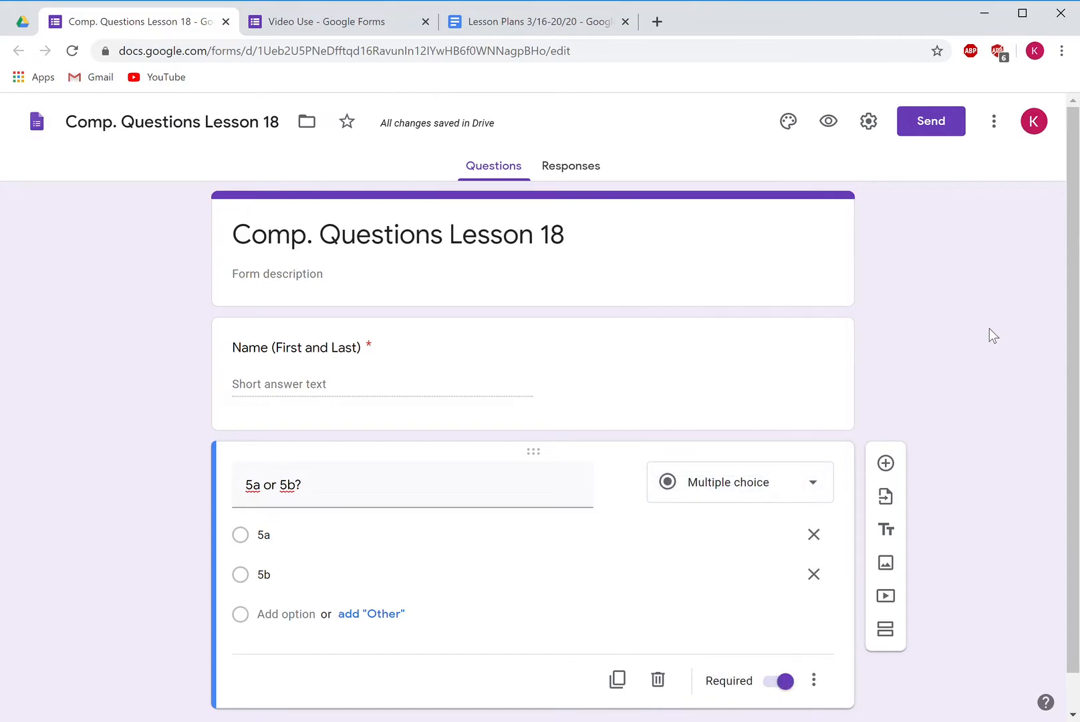
Add a new section after the "5a or 5b?" question and title it "Questions"
scroll(975, 278, "down", 1)
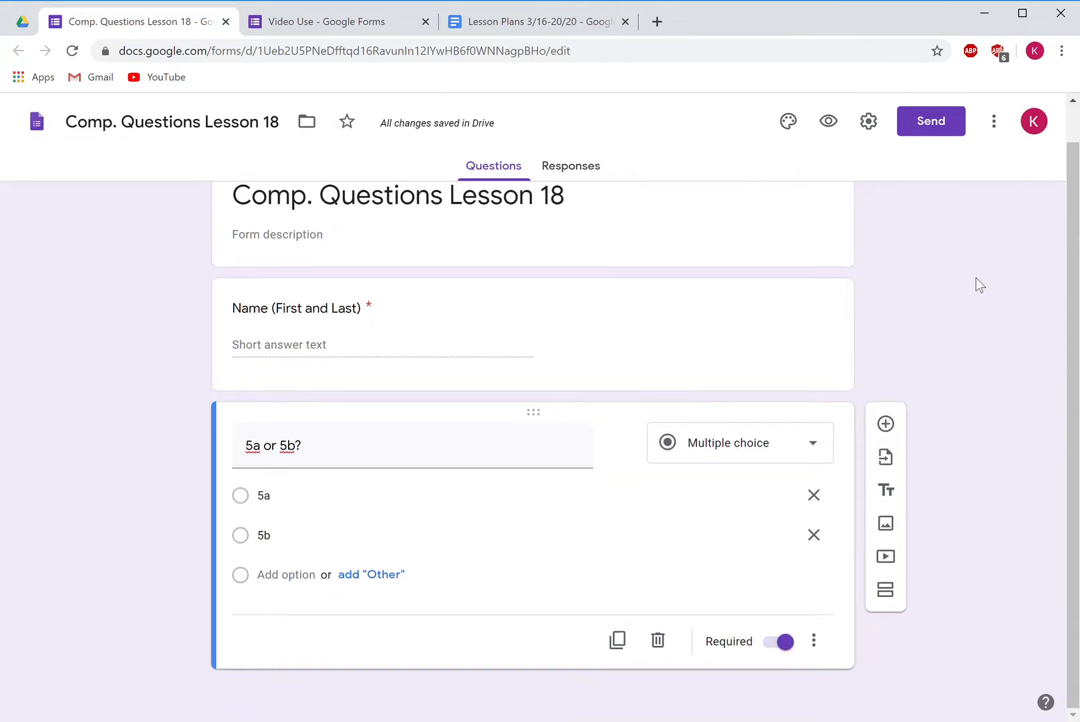
left_click(887, 593)
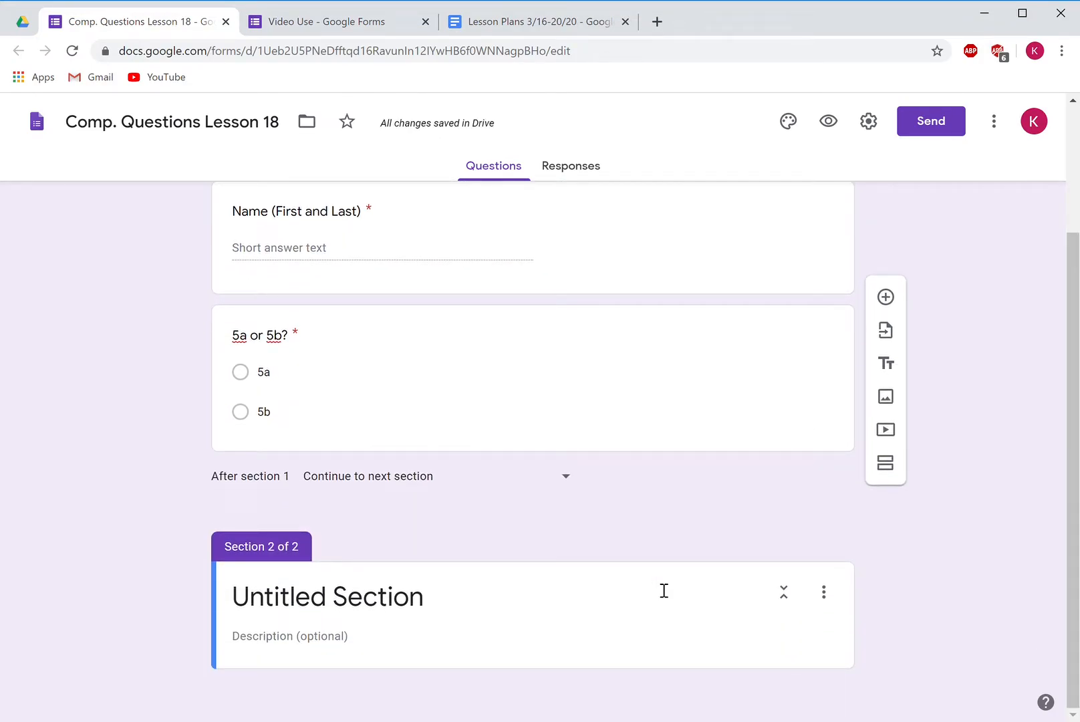
left_click(565, 605)
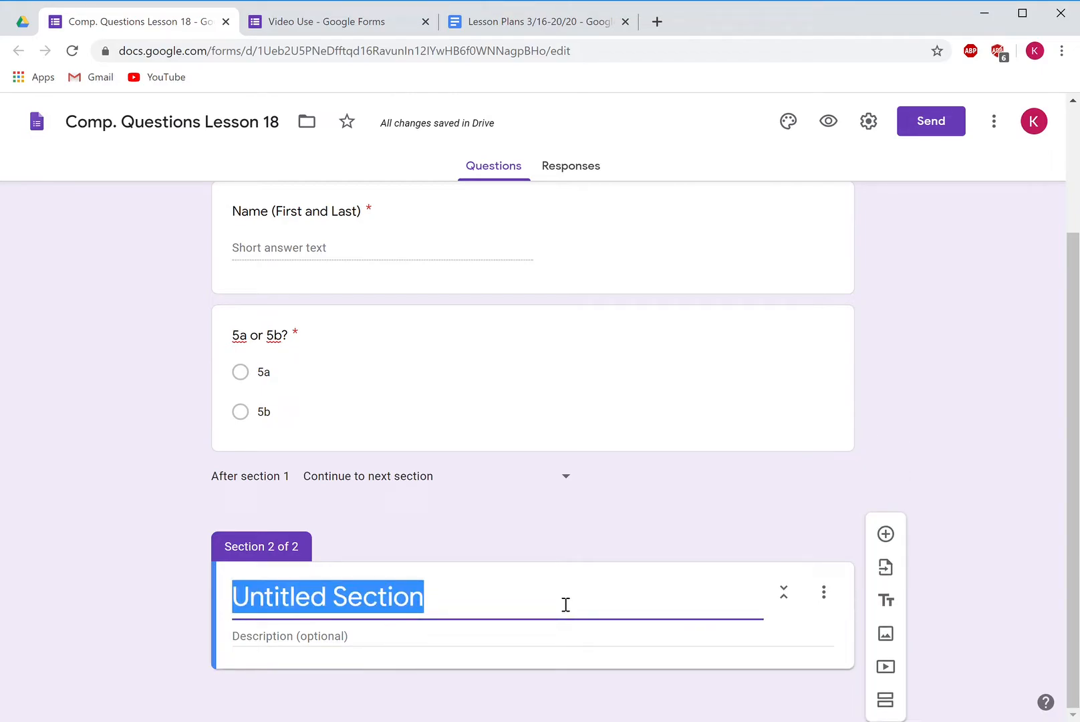
type("Questions")
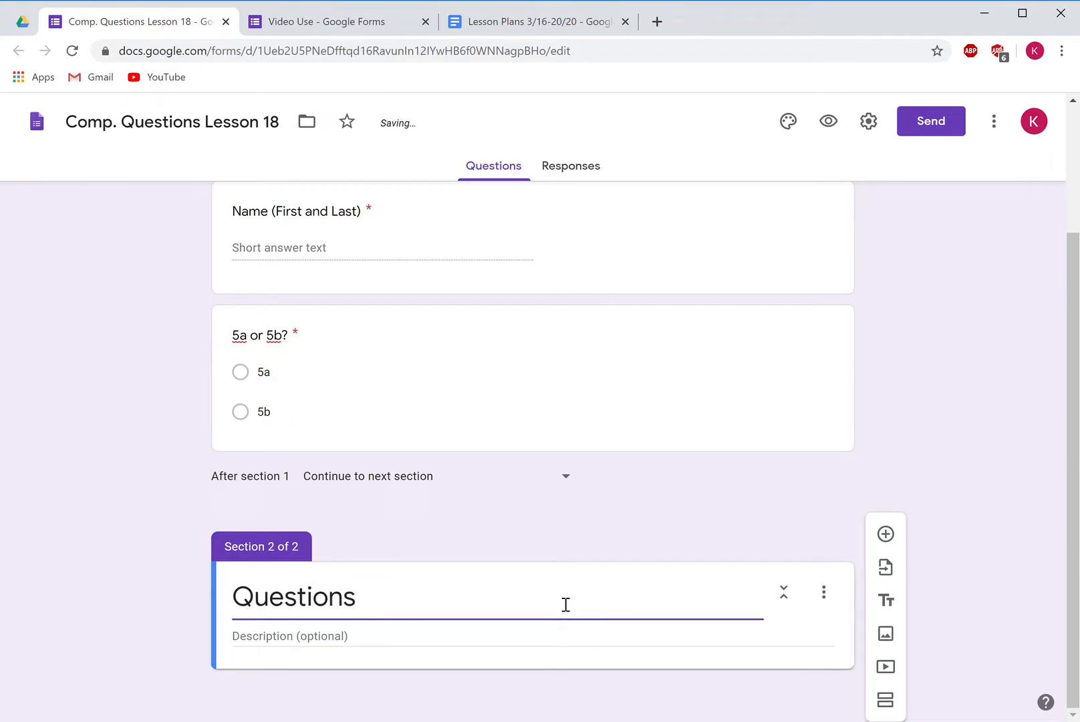
left_click(931, 495)
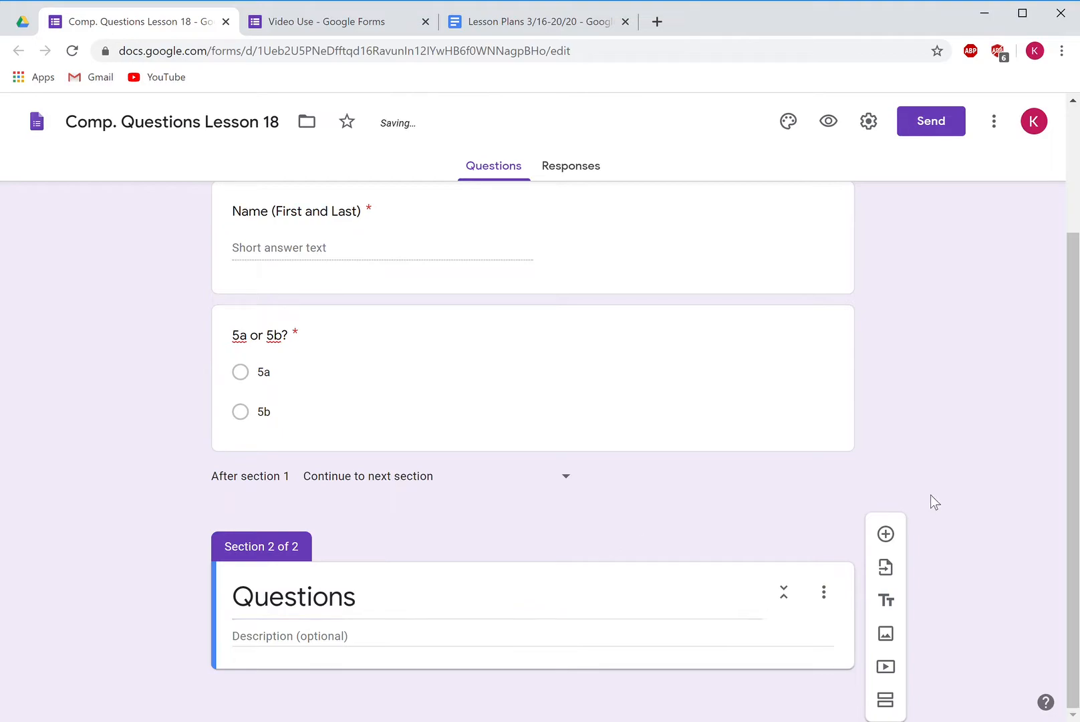
left_click(883, 667)
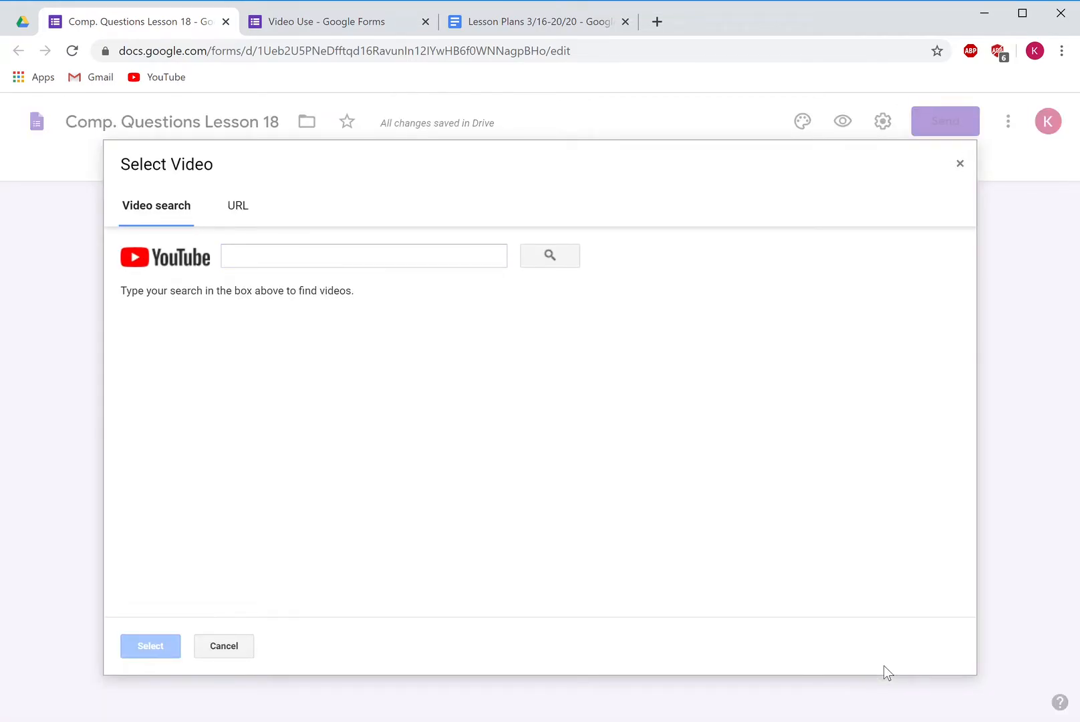
left_click(239, 204)
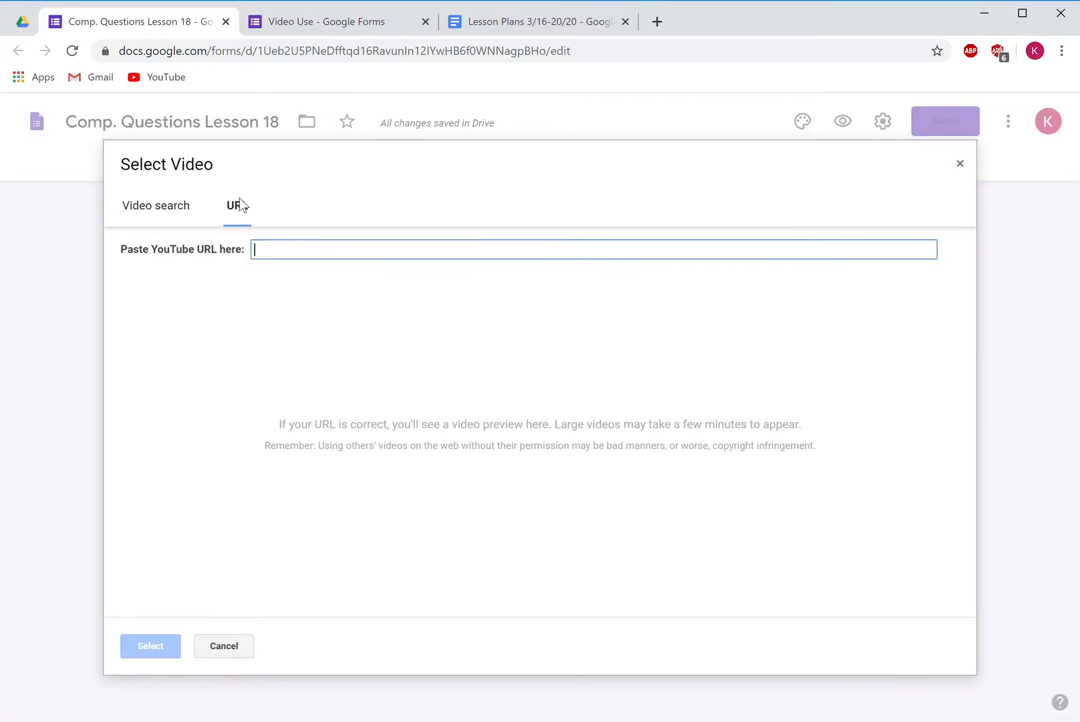
type("https://youtu.be/bxqNfKW_G6w")
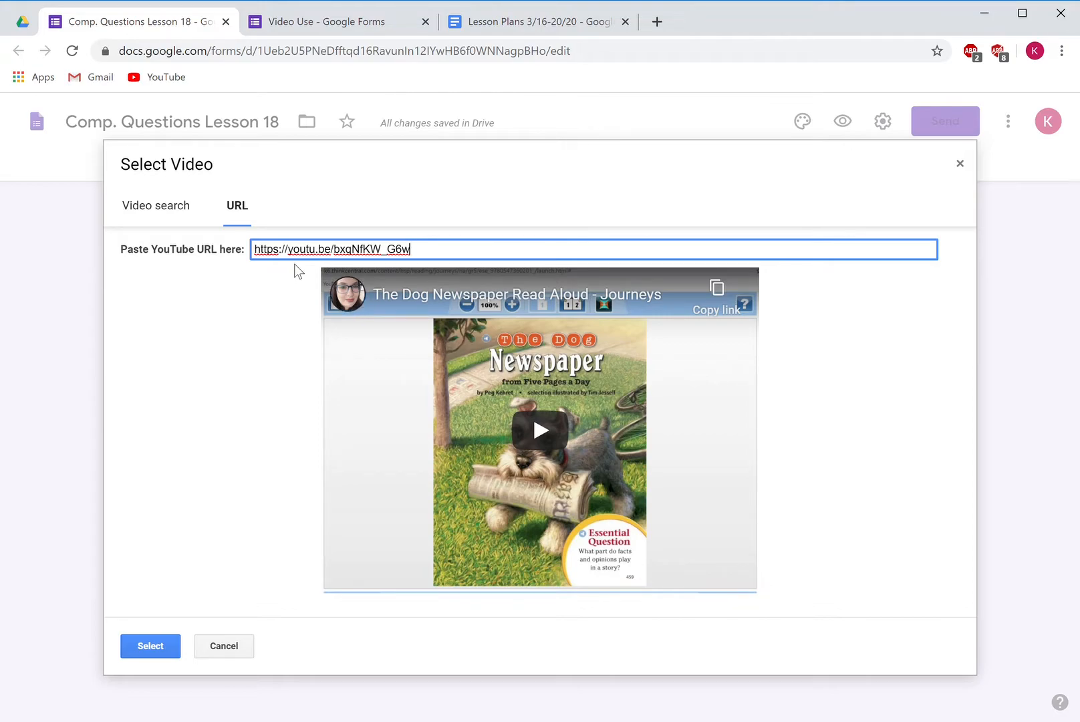
left_click(163, 657)
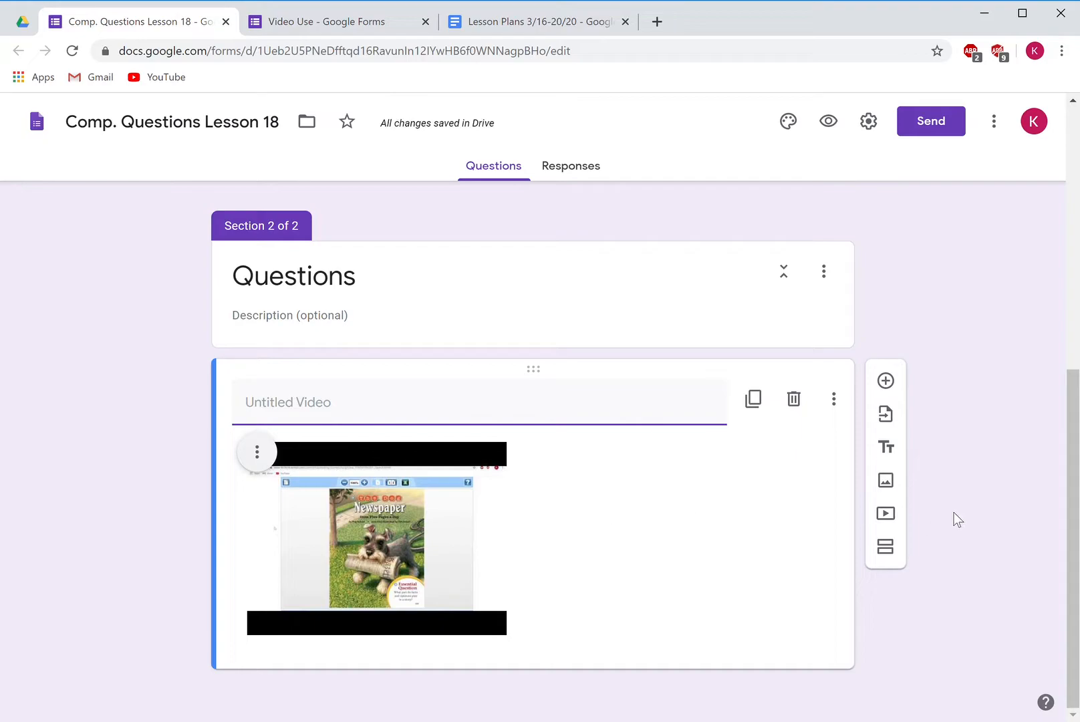
Add a required short-answer question below the video reading "What is the title of this story?"
left_click(886, 381)
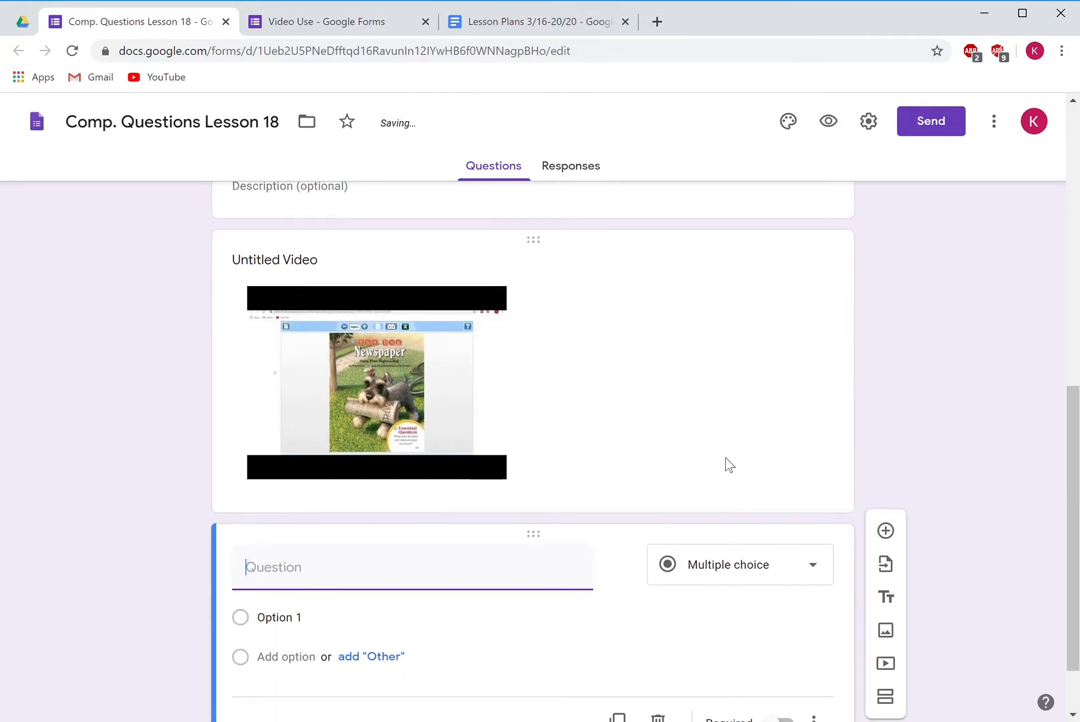
type("What is the title of this story?")
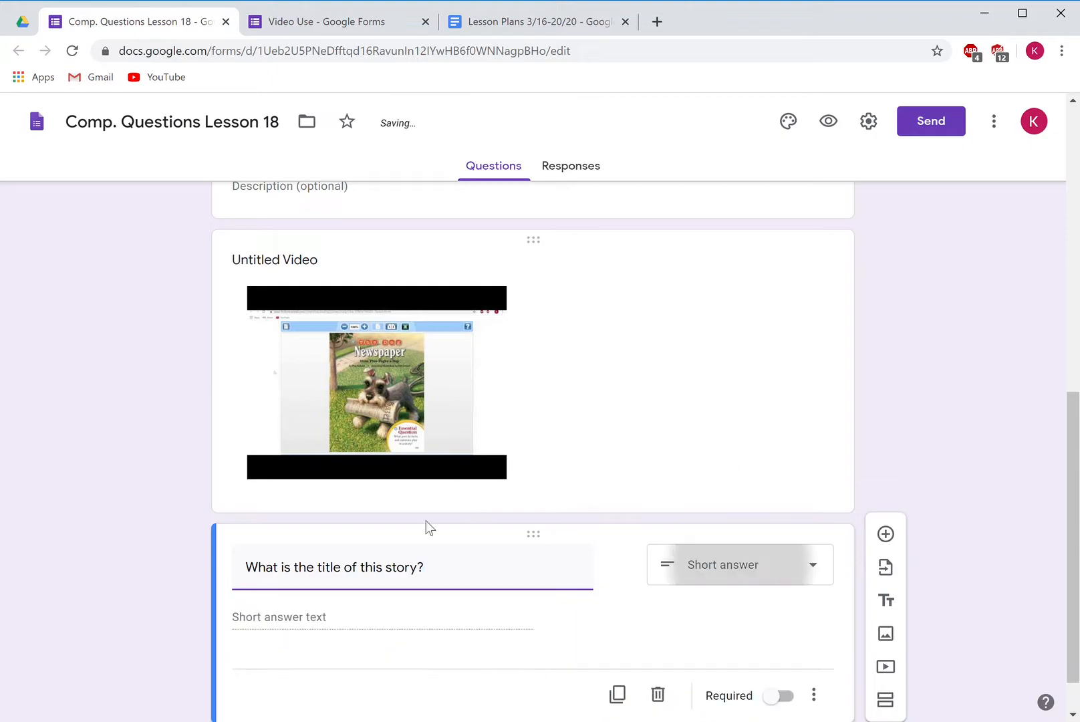
left_click(782, 696)
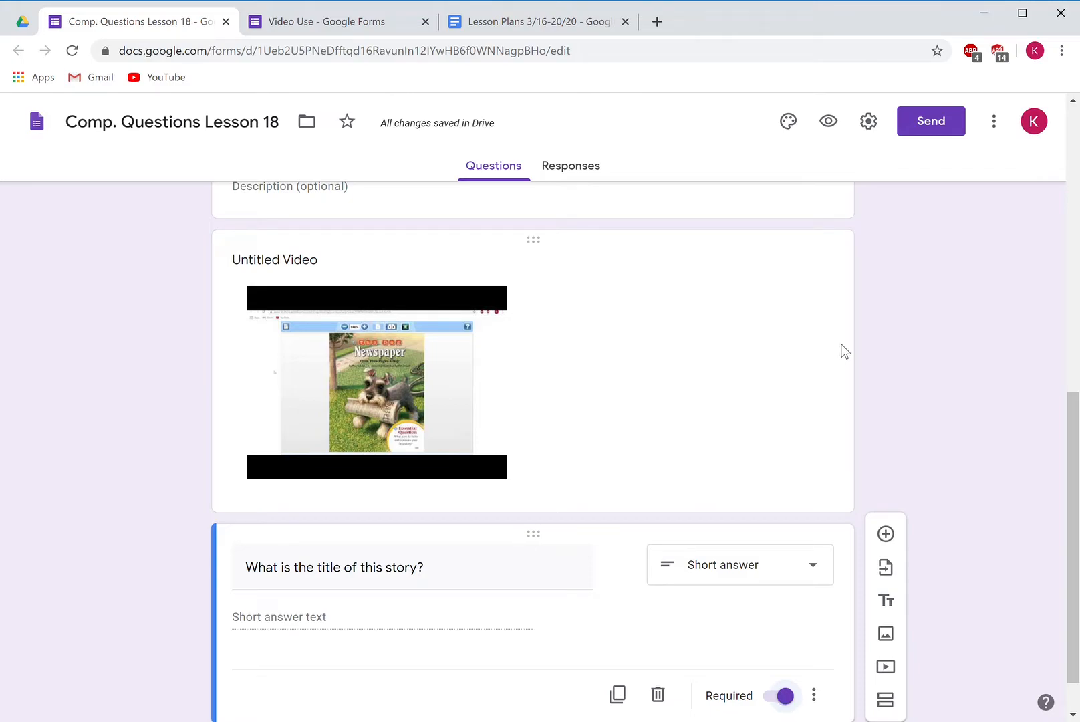
Remove the form's sign-in restriction to users in Hamadeh Educational Services and its trusted organizations
left_click(868, 122)
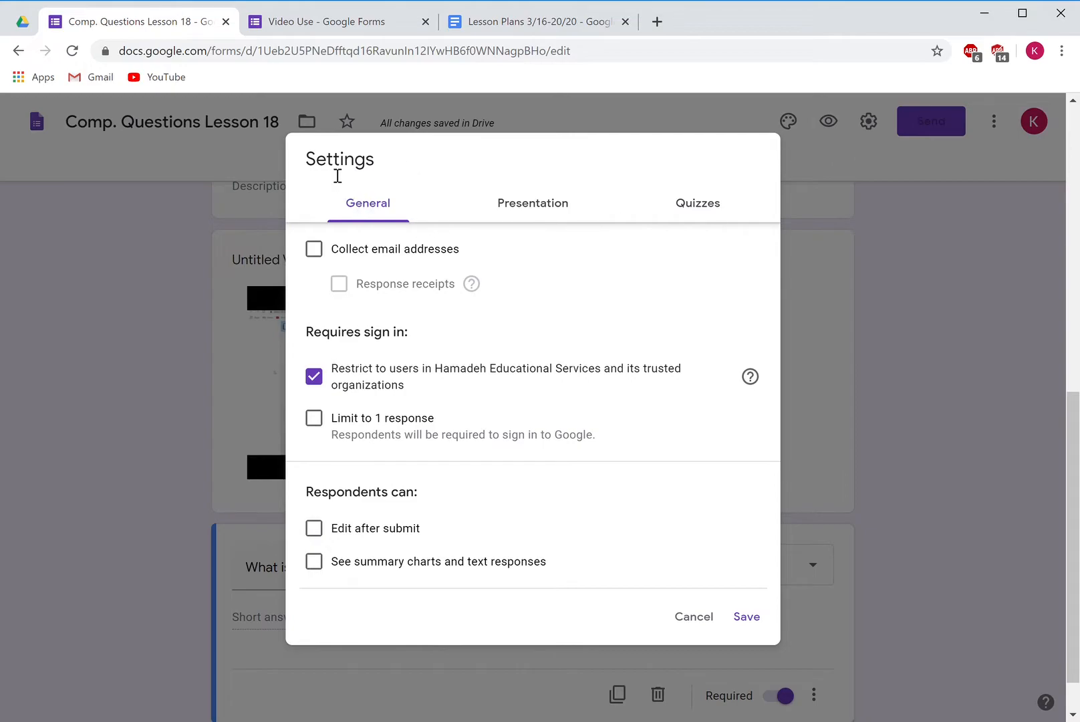
left_click(314, 376)
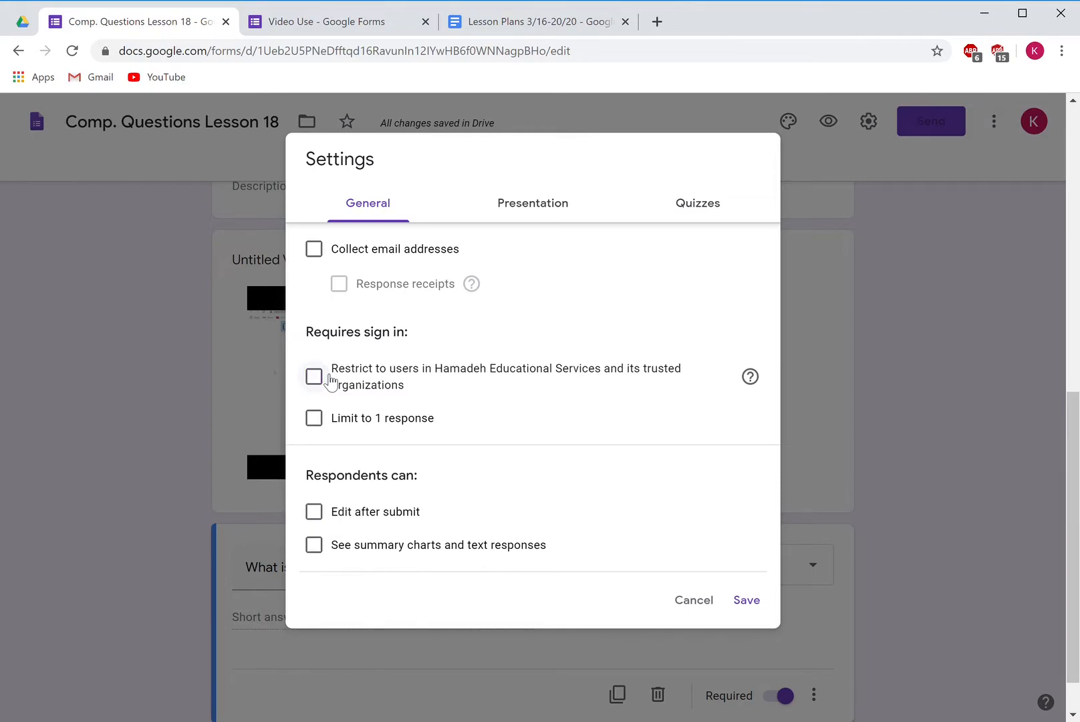
left_click(497, 407)
left_click(352, 422)
Make the form a quiz, check the grade release and respondent visibility options, and save the settings
left_click(690, 217)
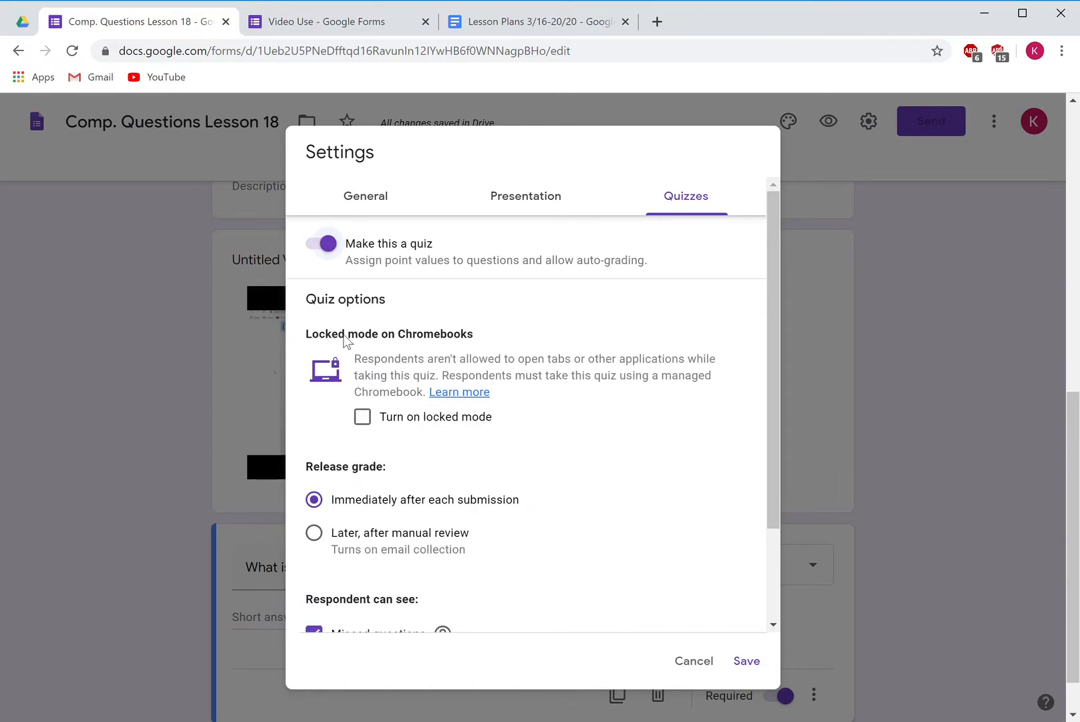
scroll(457, 496, "down", 2)
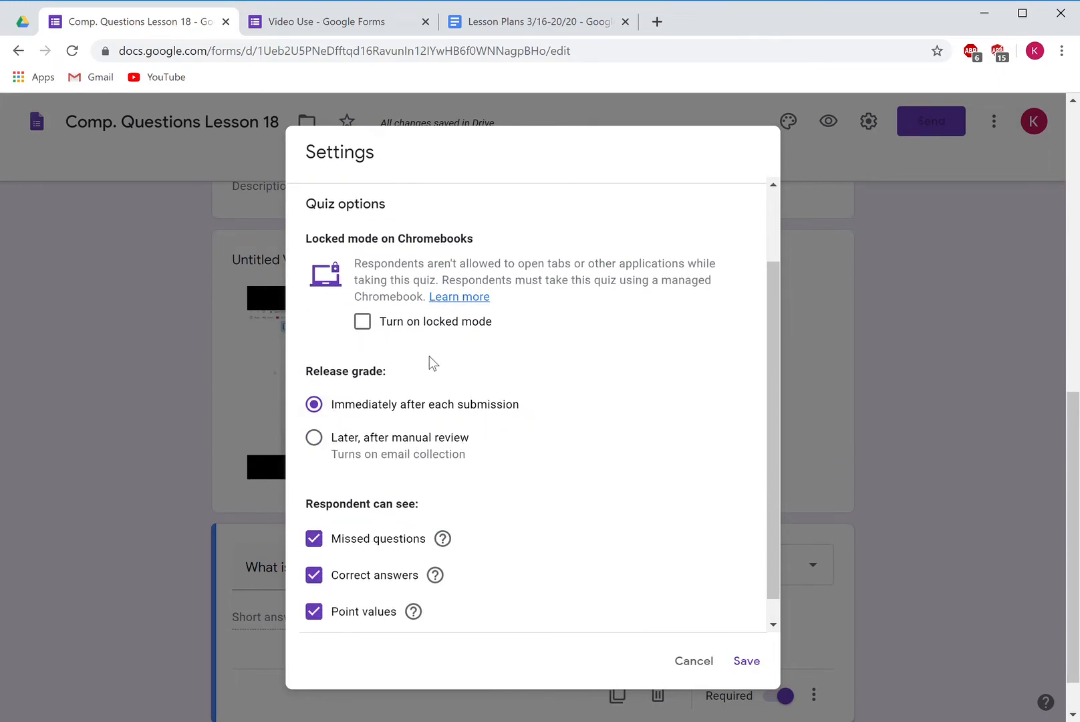
scroll(460, 419, "down", 1)
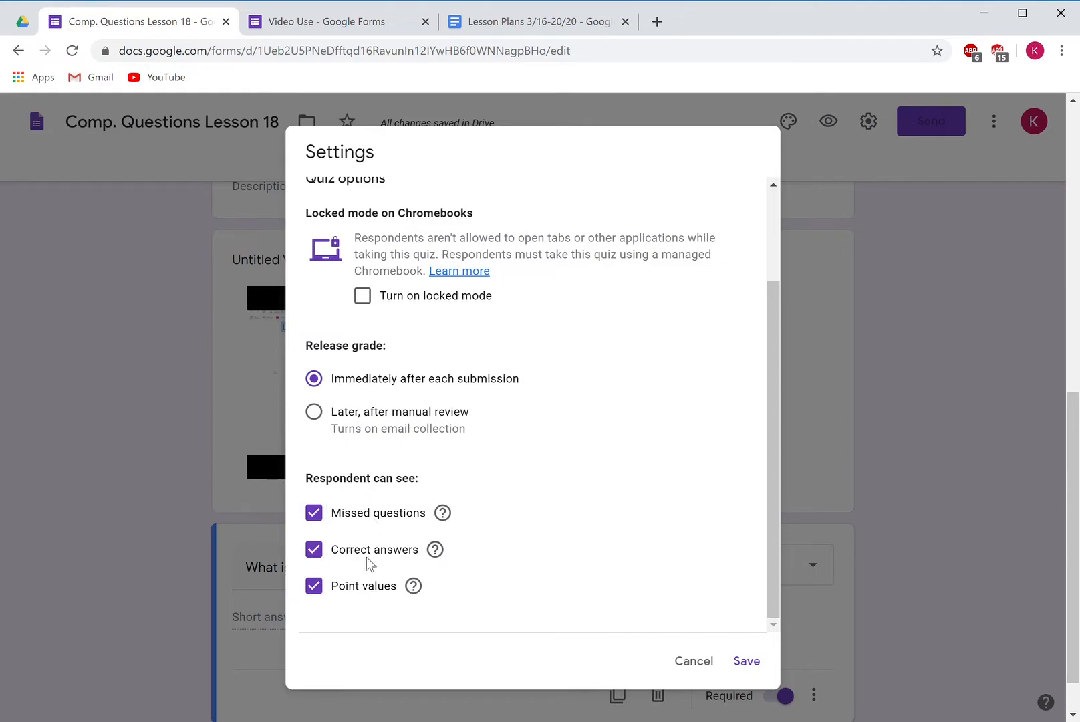
left_click(748, 661)
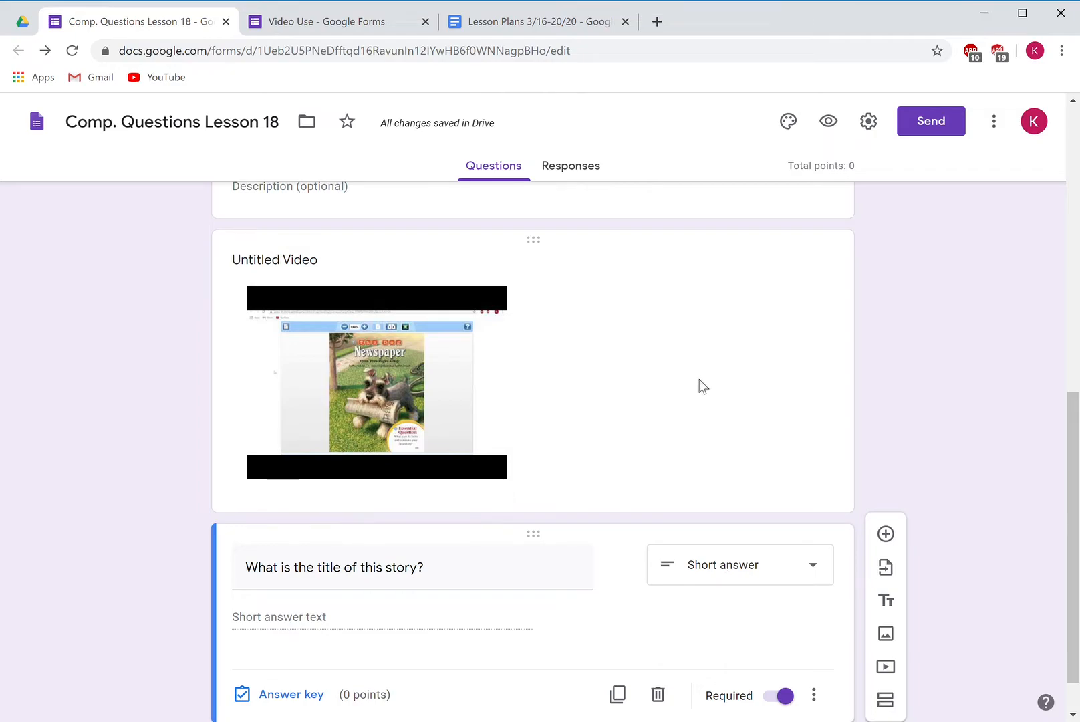
Copy the form's shortened sharing link and close the send dialog
scroll(699, 379, "down", 1)
scroll(700, 379, "up", 4)
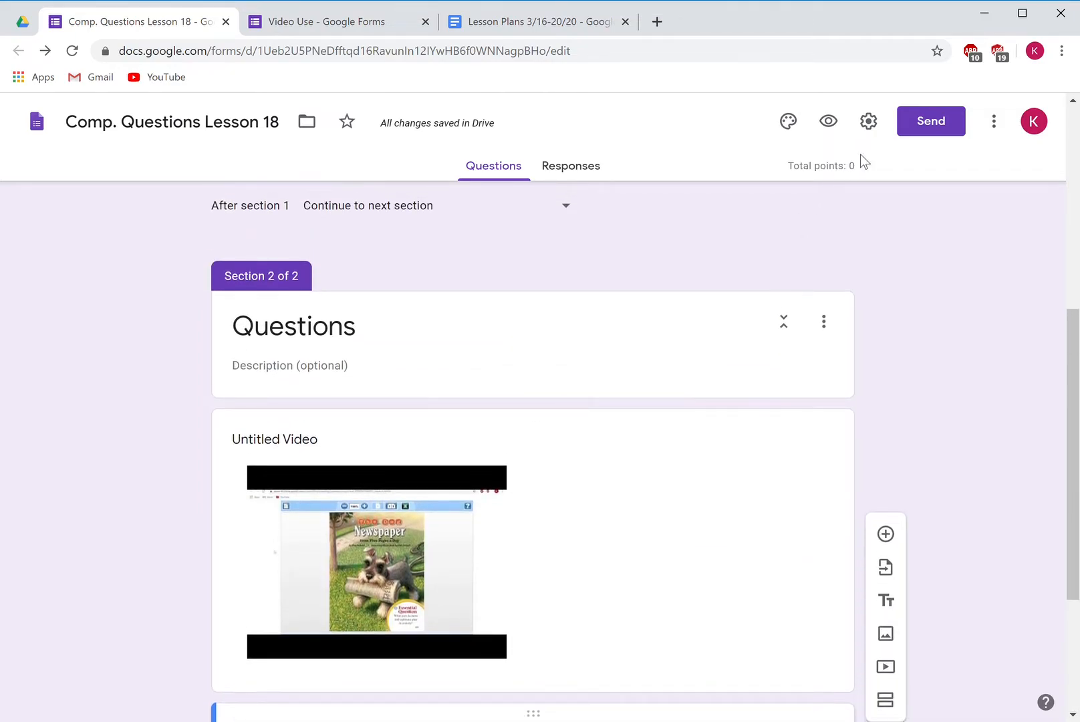
left_click(902, 127)
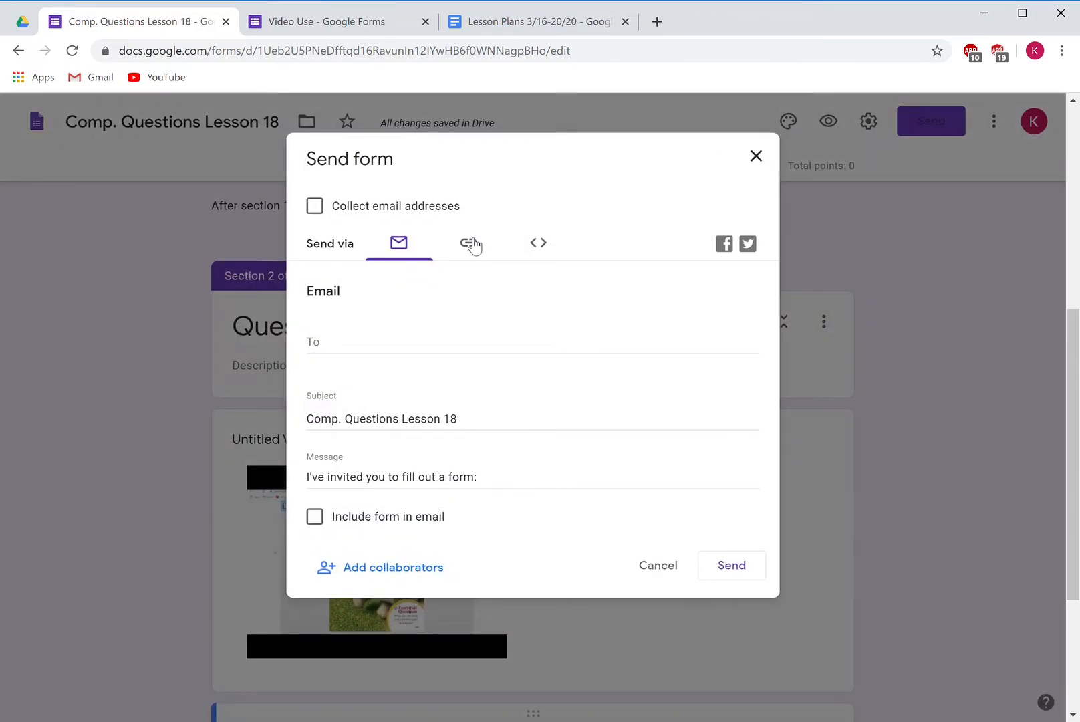
left_click(469, 243)
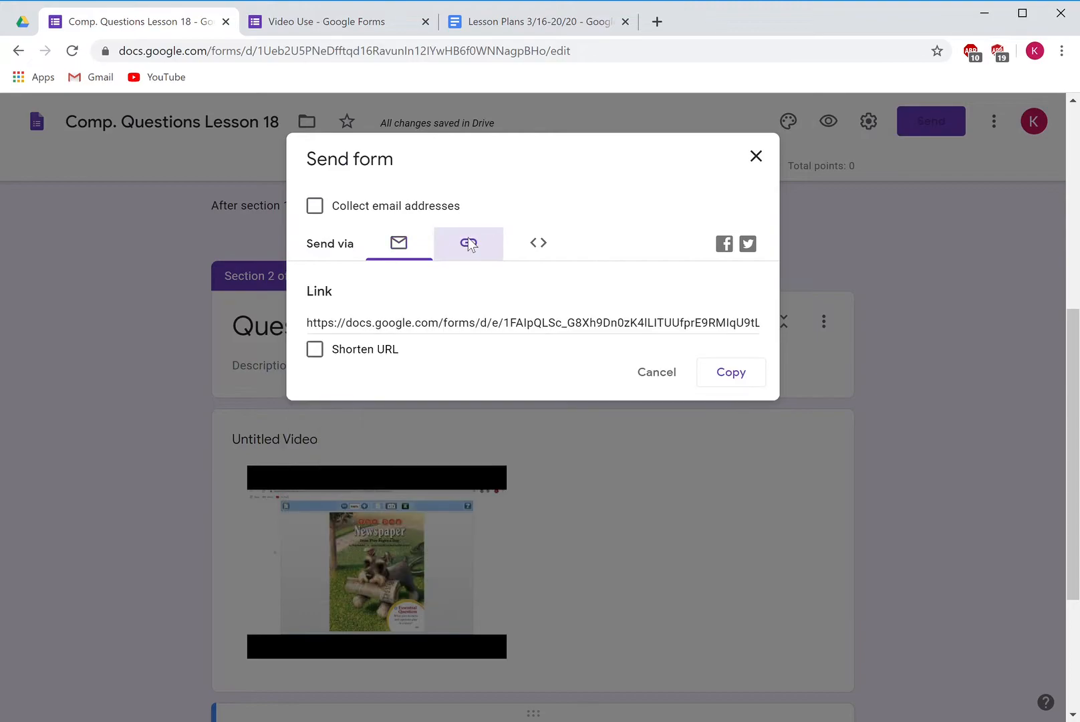
left_click(385, 349)
left_click(730, 372)
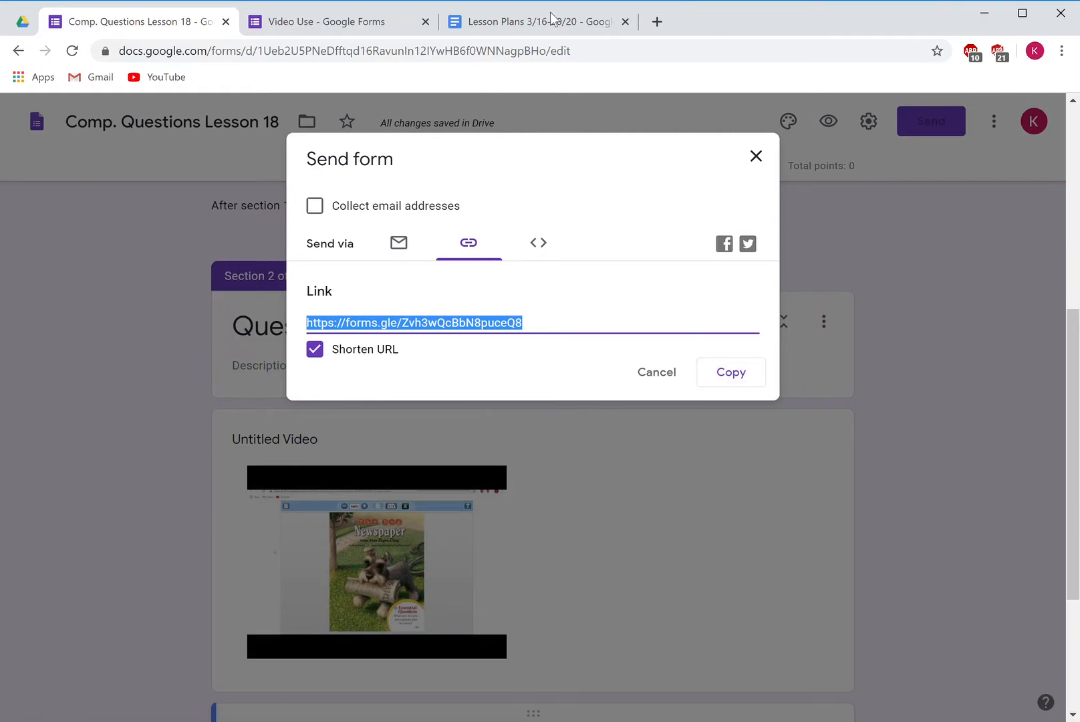
left_click(758, 159)
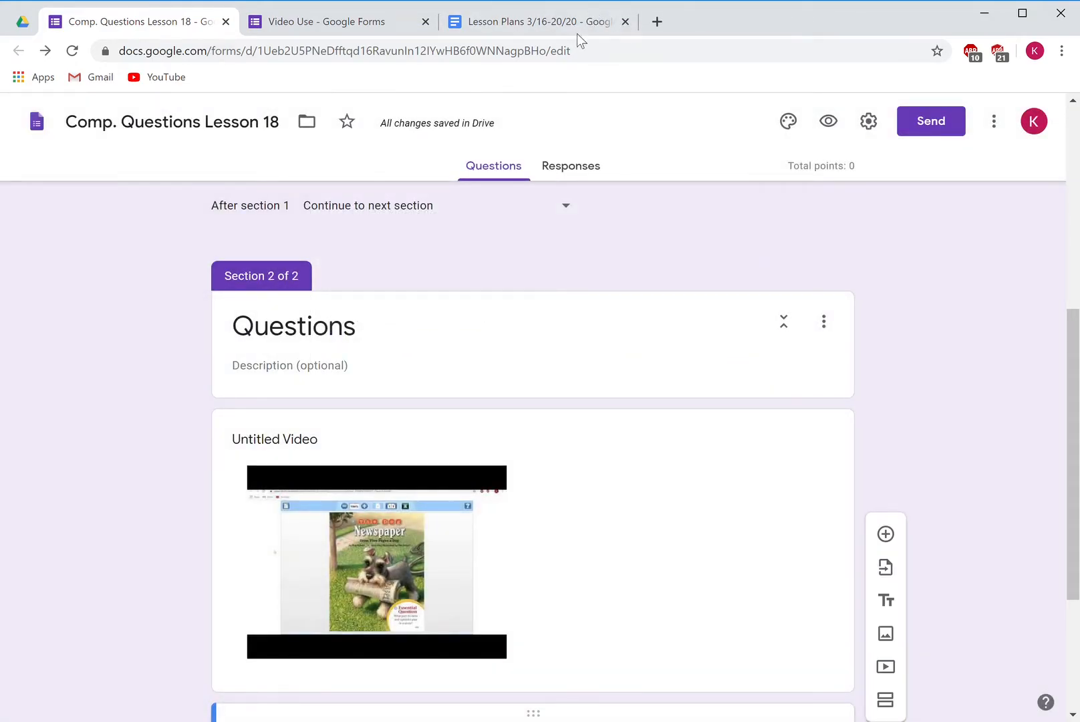
Switch to the Lesson Plans 3/16-20/20 document and look through the form links in the Monday and Tuesday ELA assignments
left_click(555, 27)
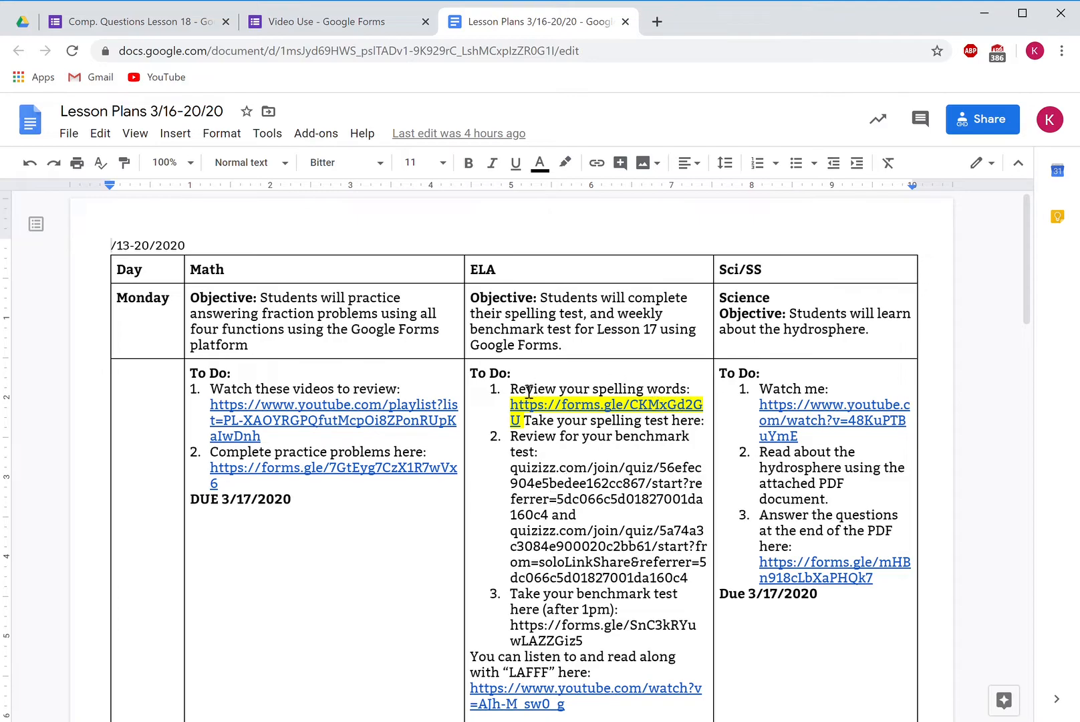
scroll(525, 438, "down", 7)
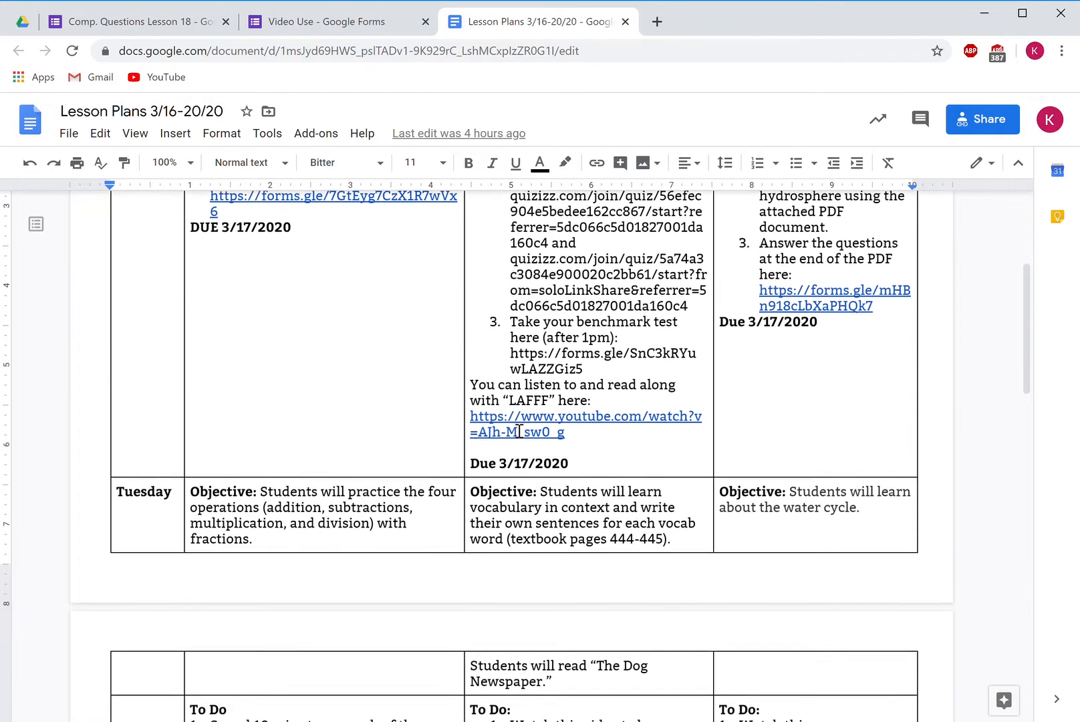
scroll(520, 431, "down", 2)
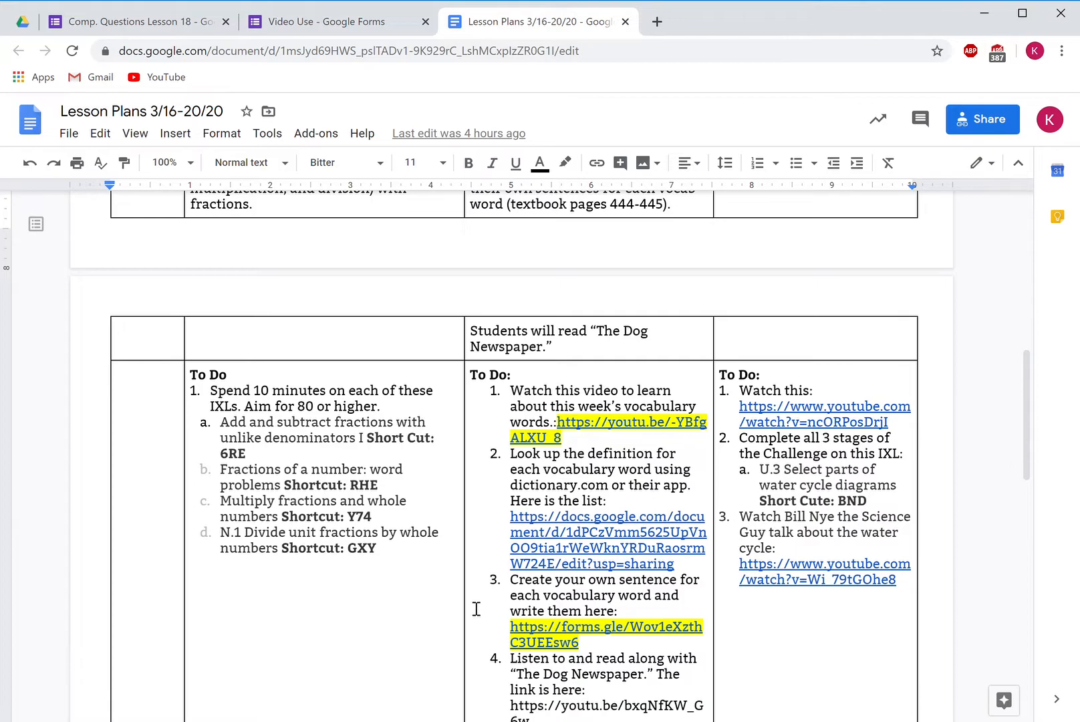
scroll(539, 418, "up", 6)
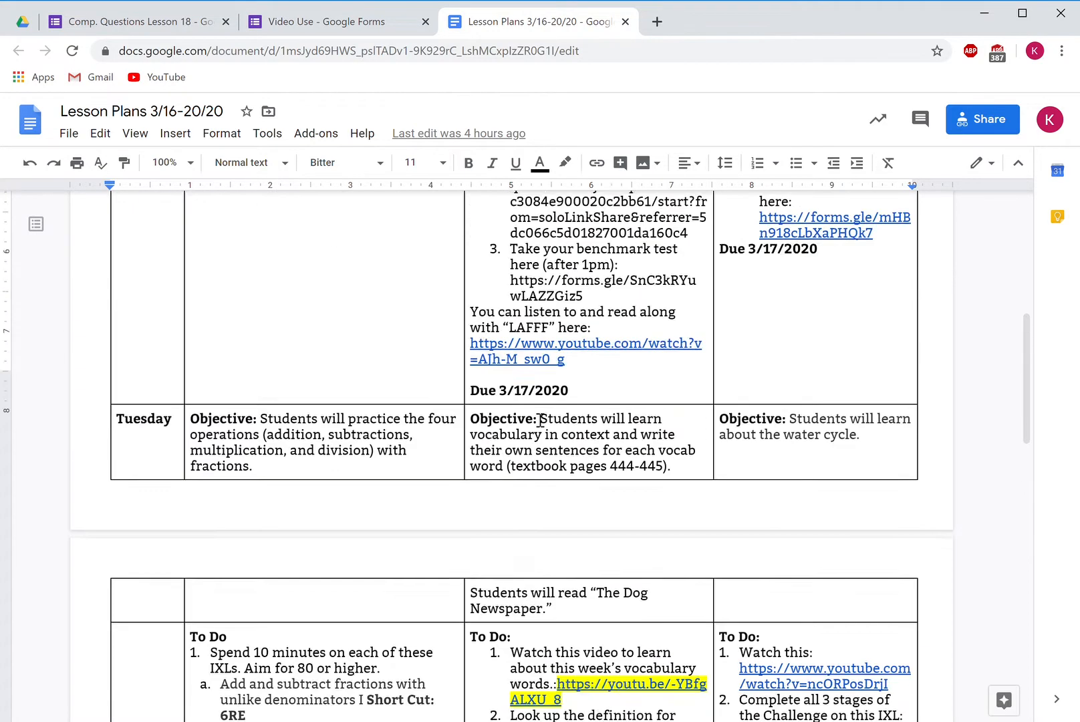
Switch to the Video Use form and create a new spreadsheet named "Video Use (Responses)" from its responses
left_click(348, 20)
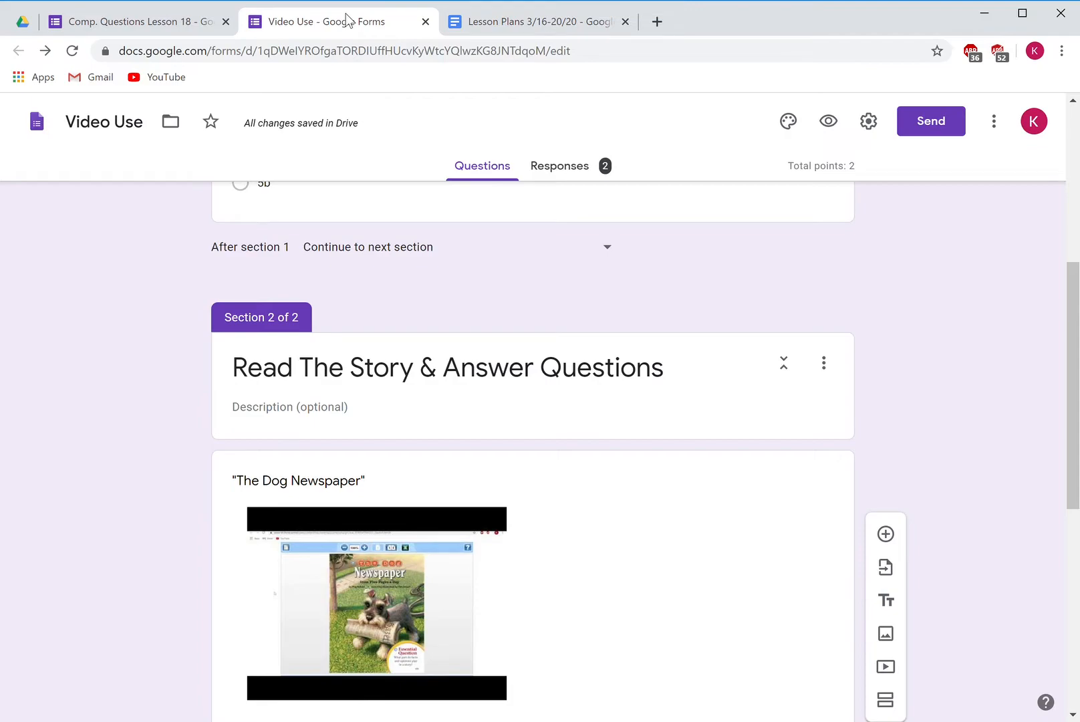
scroll(548, 413, "up", 6)
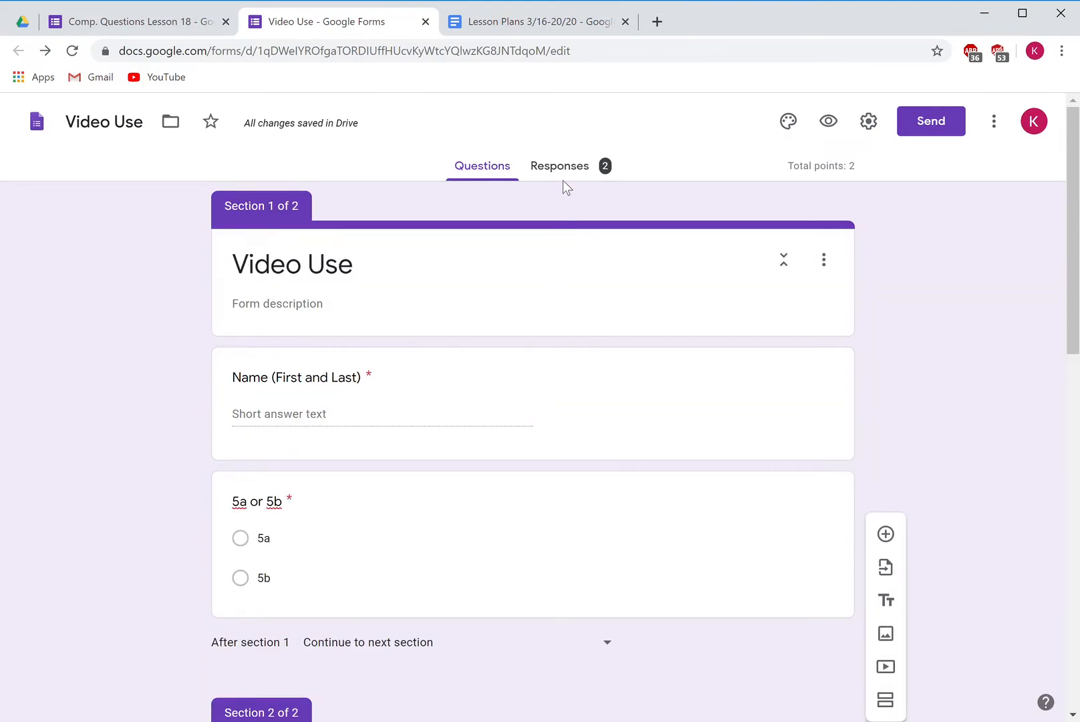
left_click(579, 169)
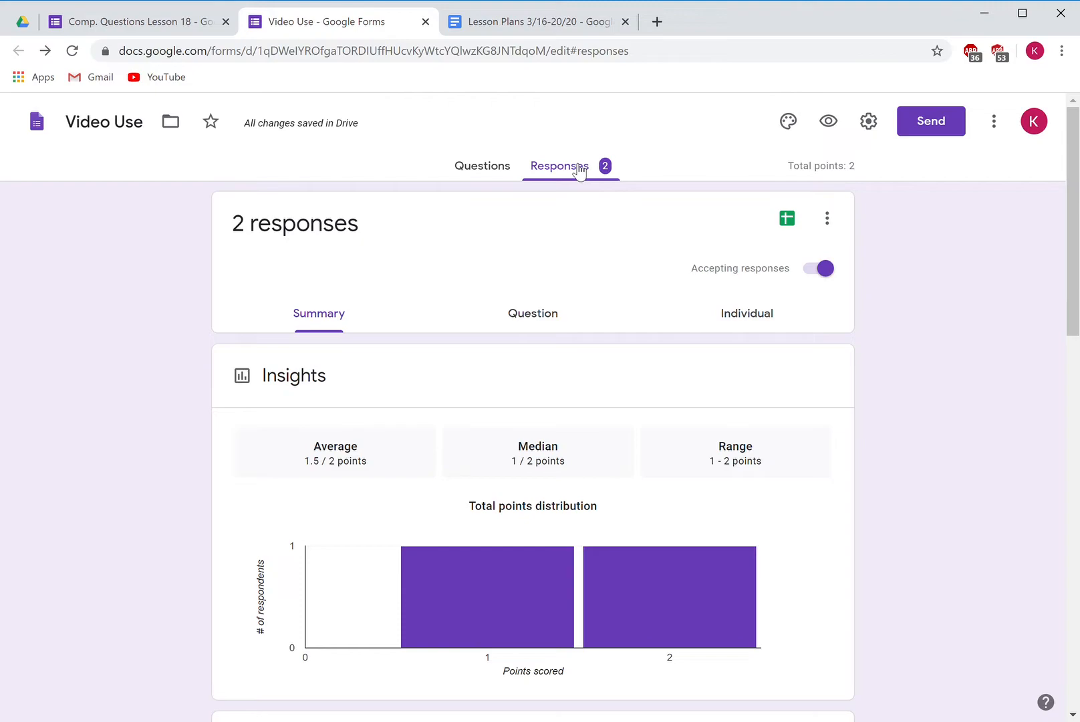
left_click(789, 221)
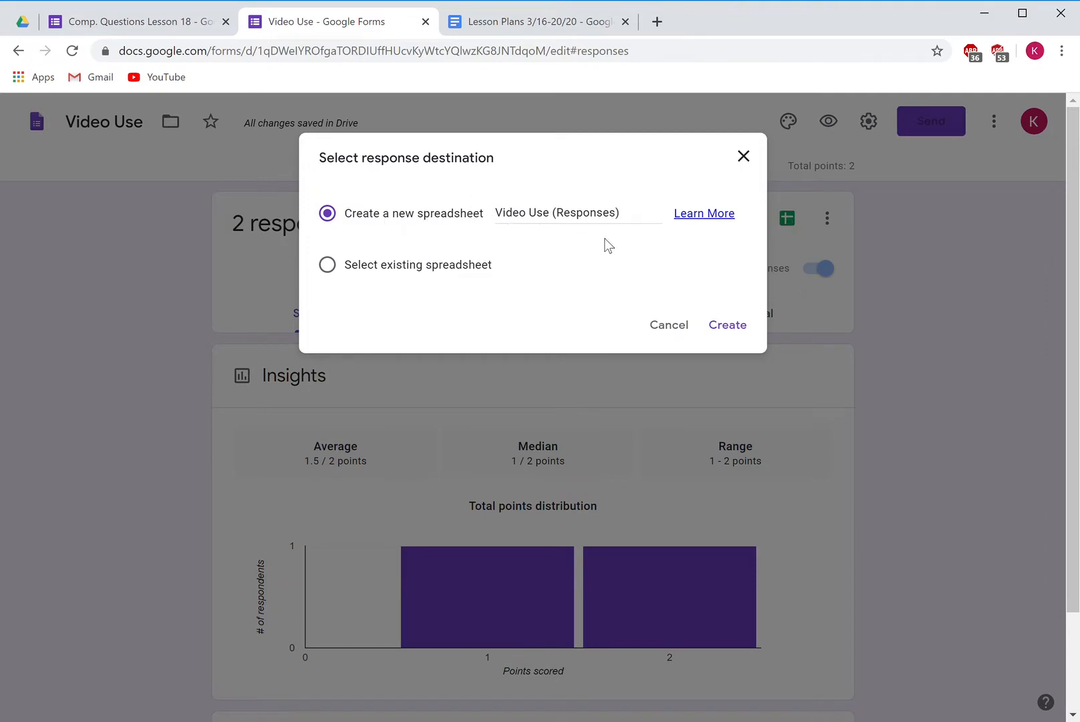
left_click(721, 328)
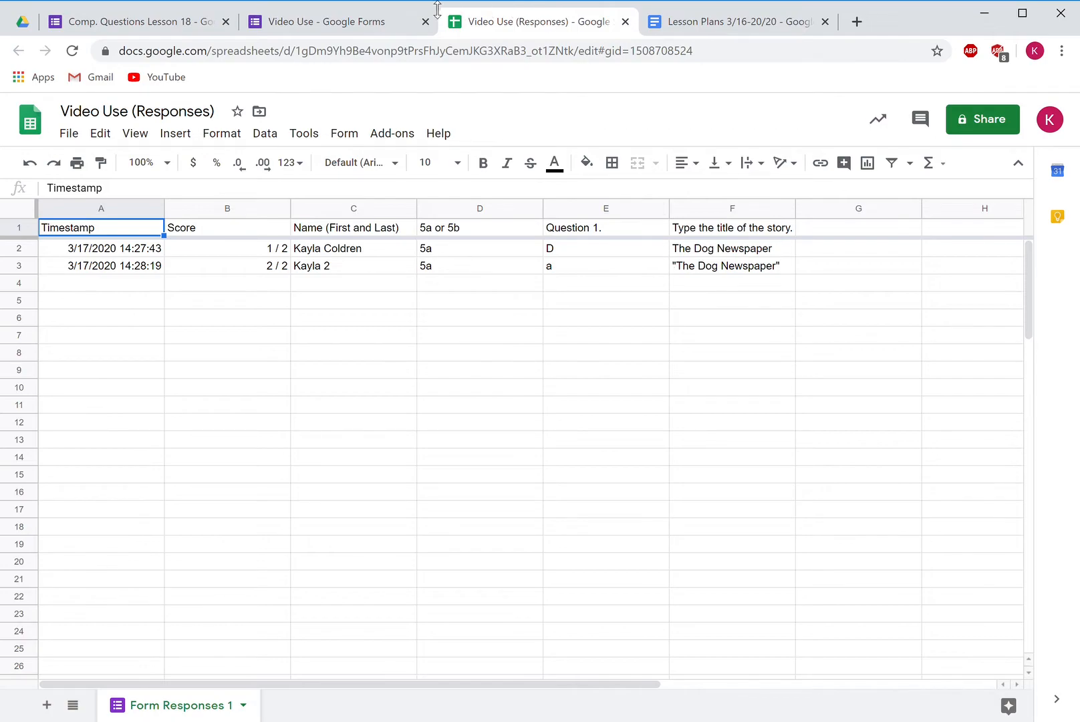
Return to the Video Use form and examine the response summary and the responses grouped by question
left_click(319, 27)
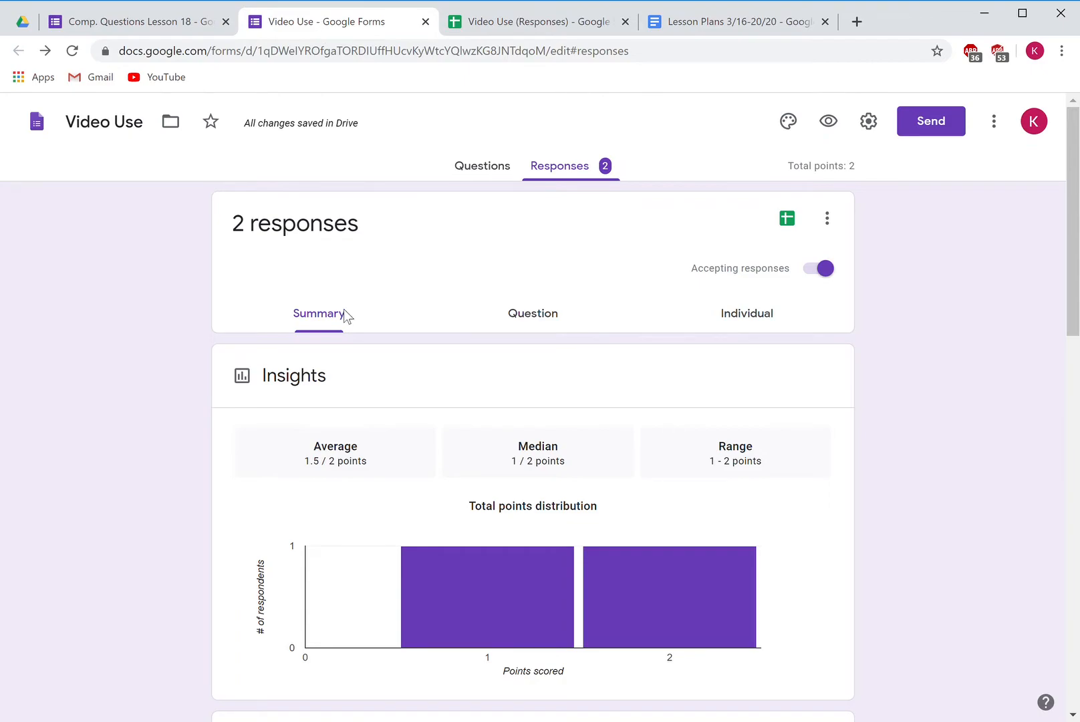
scroll(358, 443, "down", 3)
scroll(358, 443, "up", 2)
left_click(542, 284)
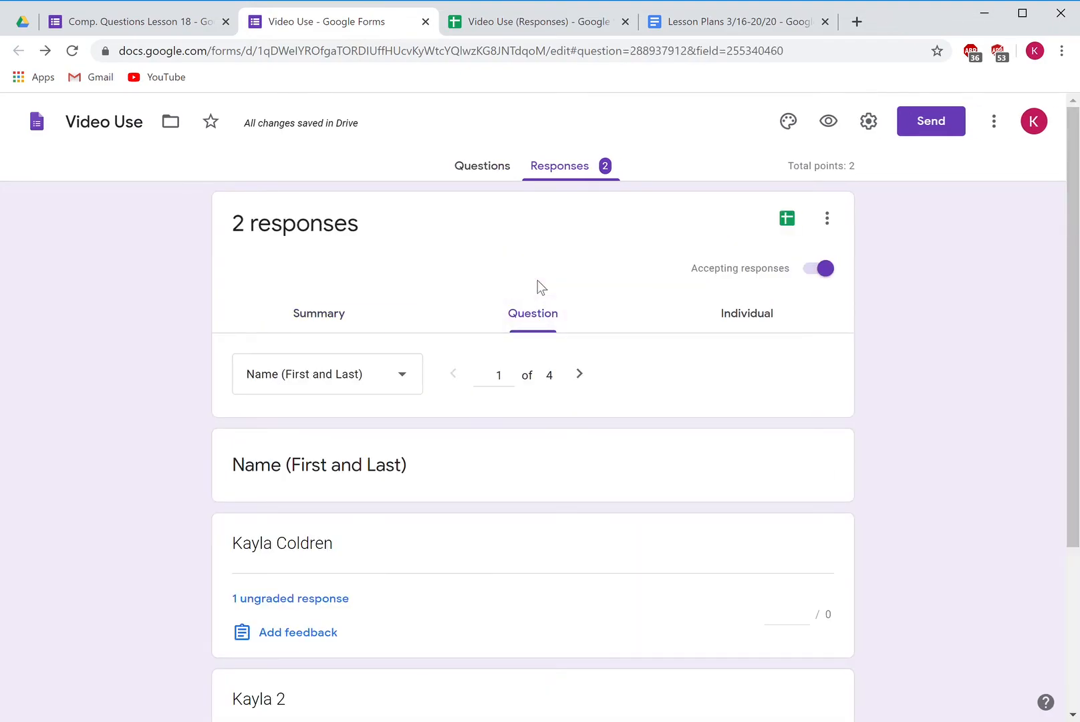
Review the first individual response to the Video Use form, including its score, marked answers and feedback options
left_click(772, 317)
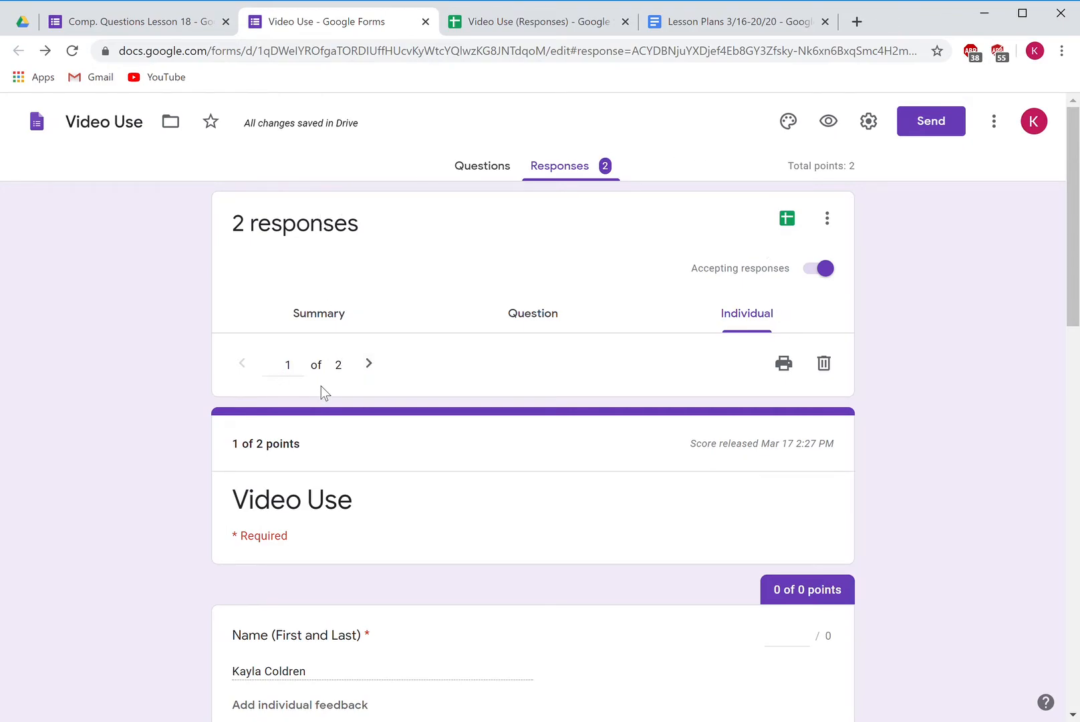
scroll(321, 386, "down", 5)
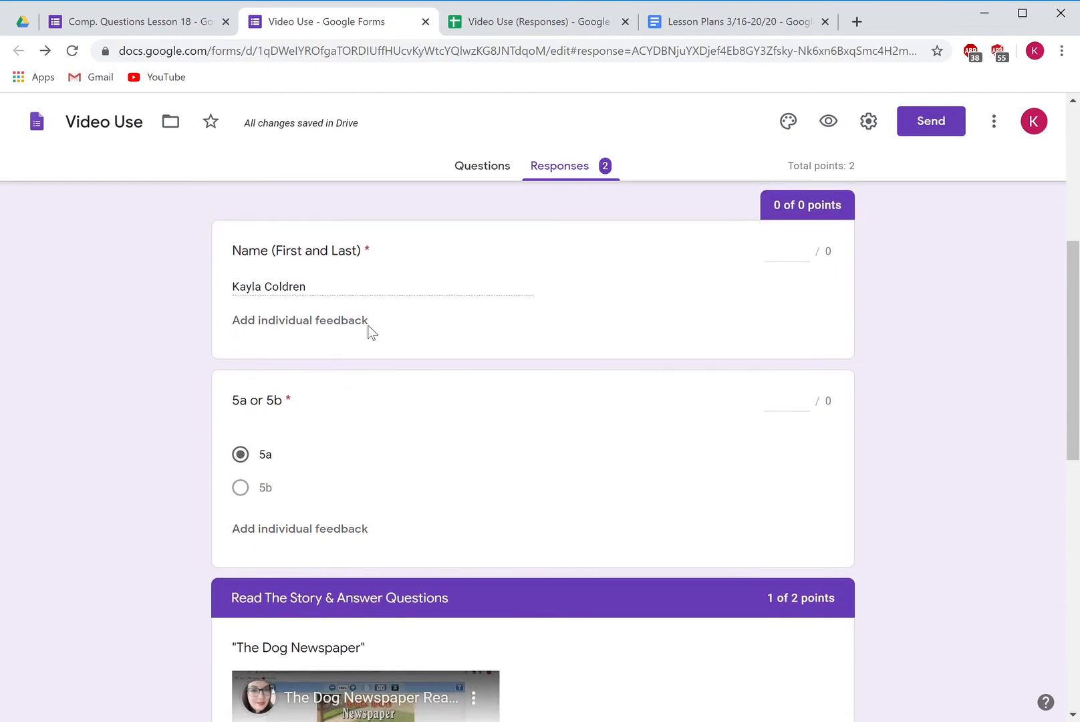
scroll(416, 282, "down", 1)
scroll(416, 282, "down", 7)
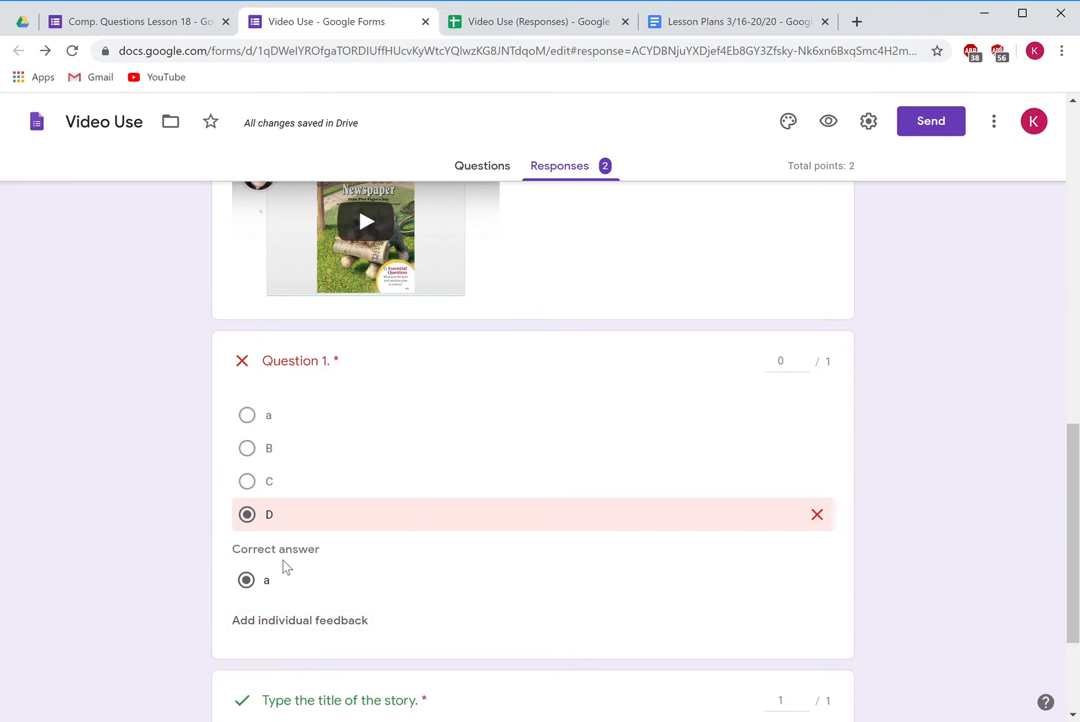
scroll(283, 561, "down", 2)
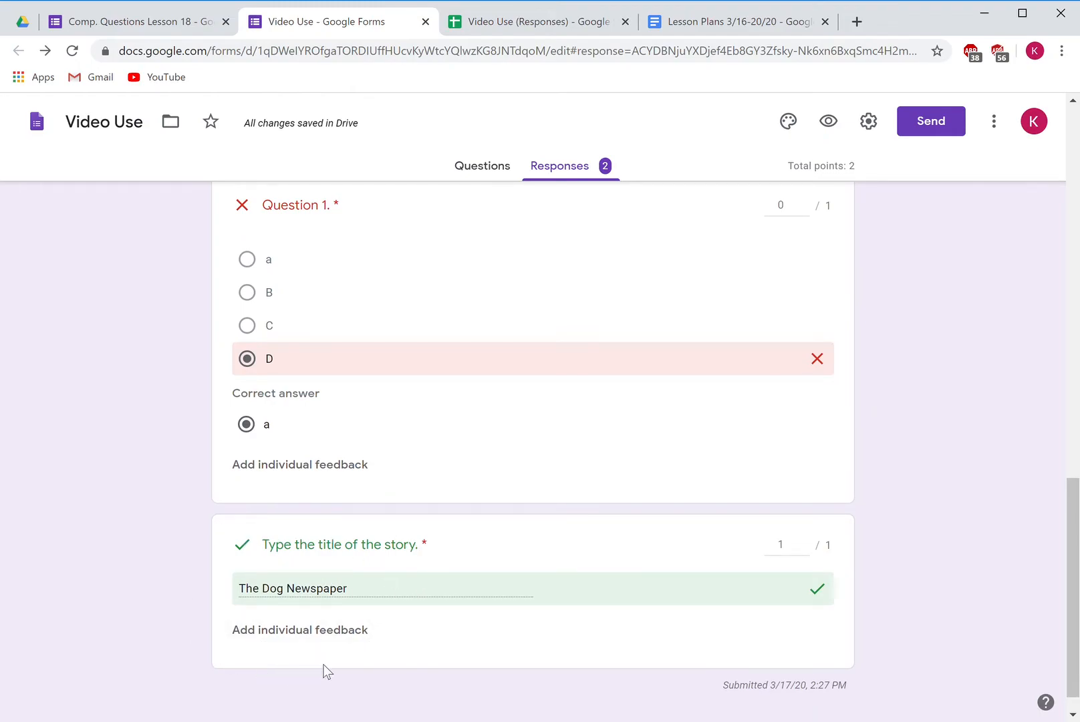
scroll(327, 663, "down", 1)
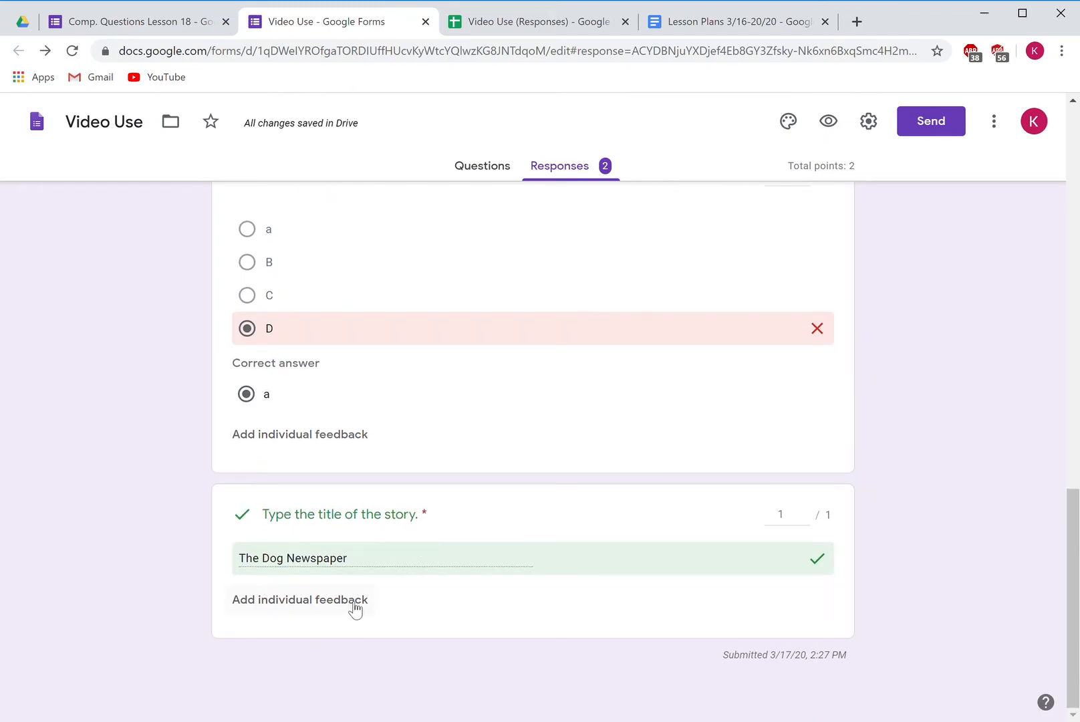
scroll(354, 608, "up", 15)
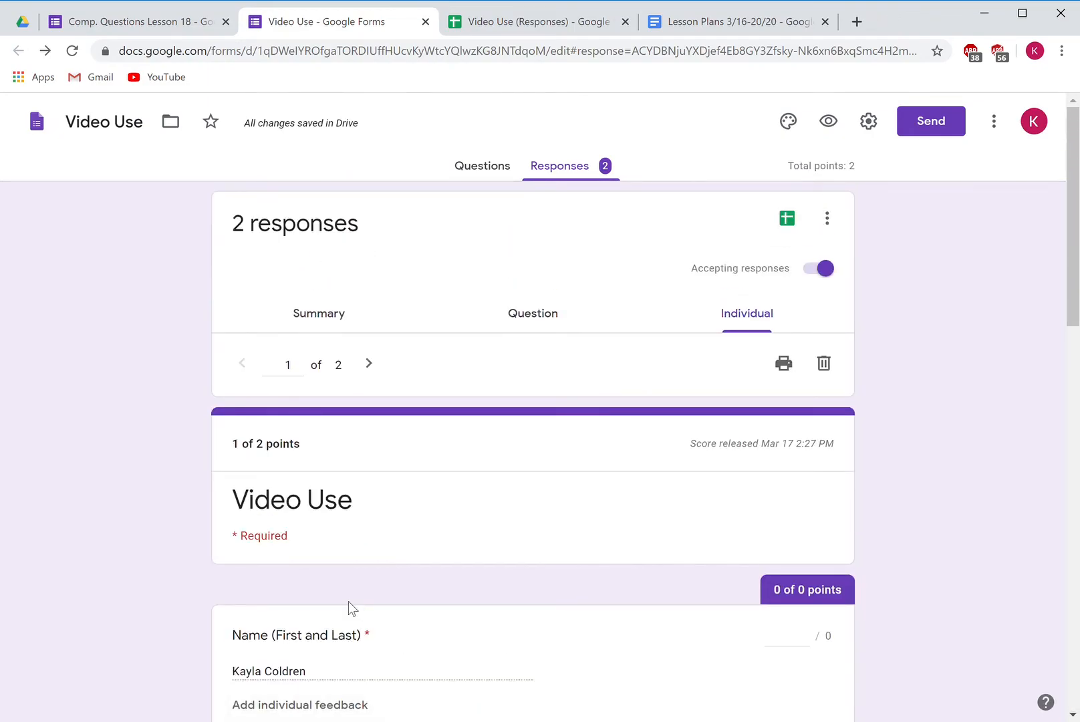
Switch back to the Comp. Questions Lesson 18 form, check that it is set as a quiz, and save the settings
left_click(118, 18)
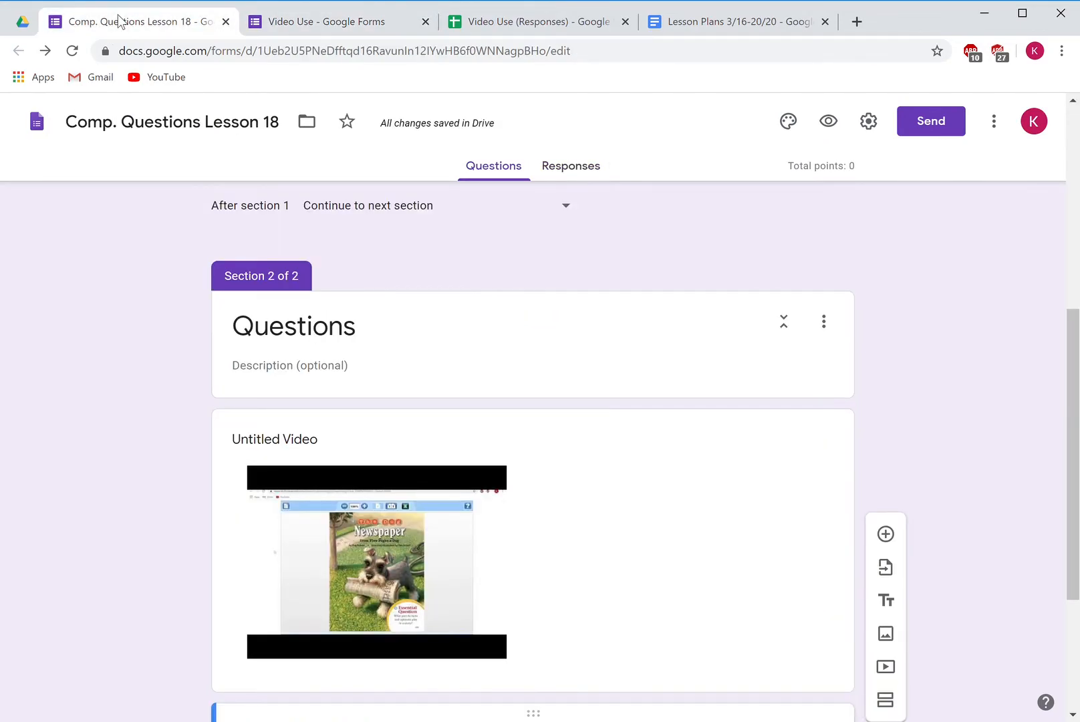
scroll(154, 336, "down", 4)
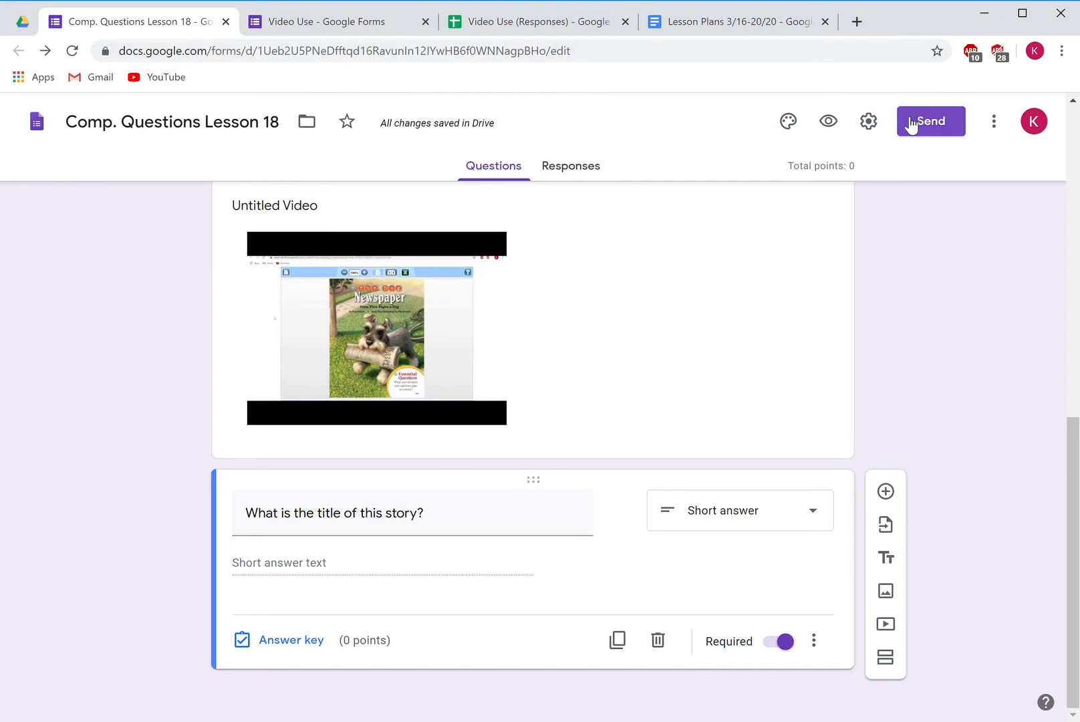
left_click(868, 121)
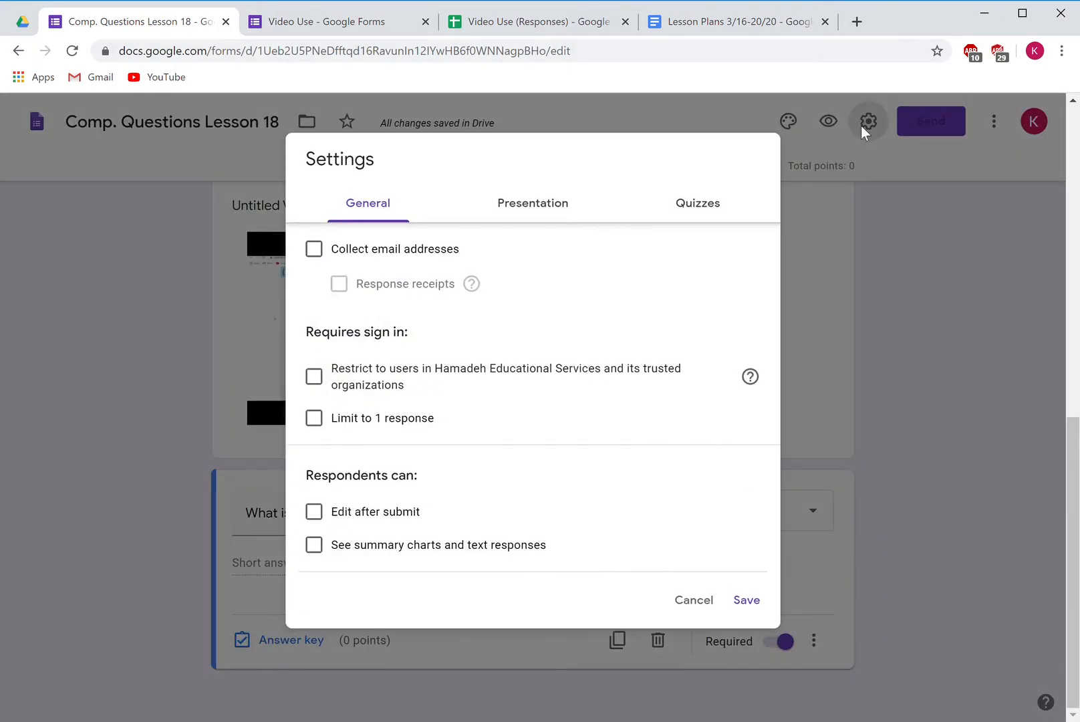
left_click(720, 207)
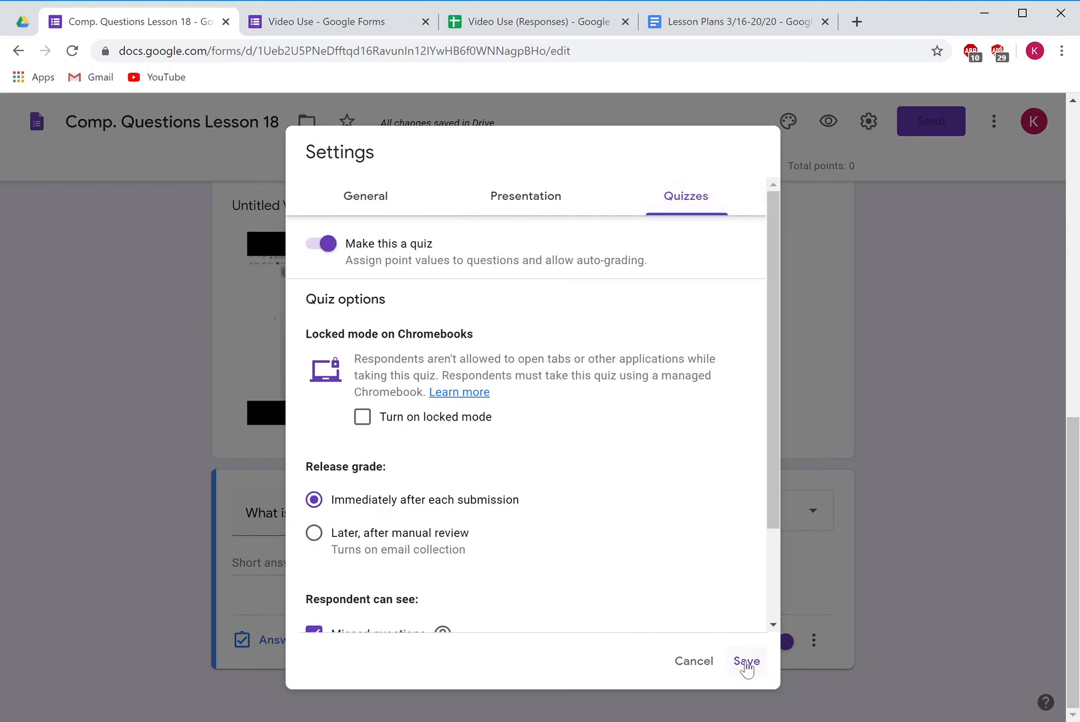
left_click(748, 663)
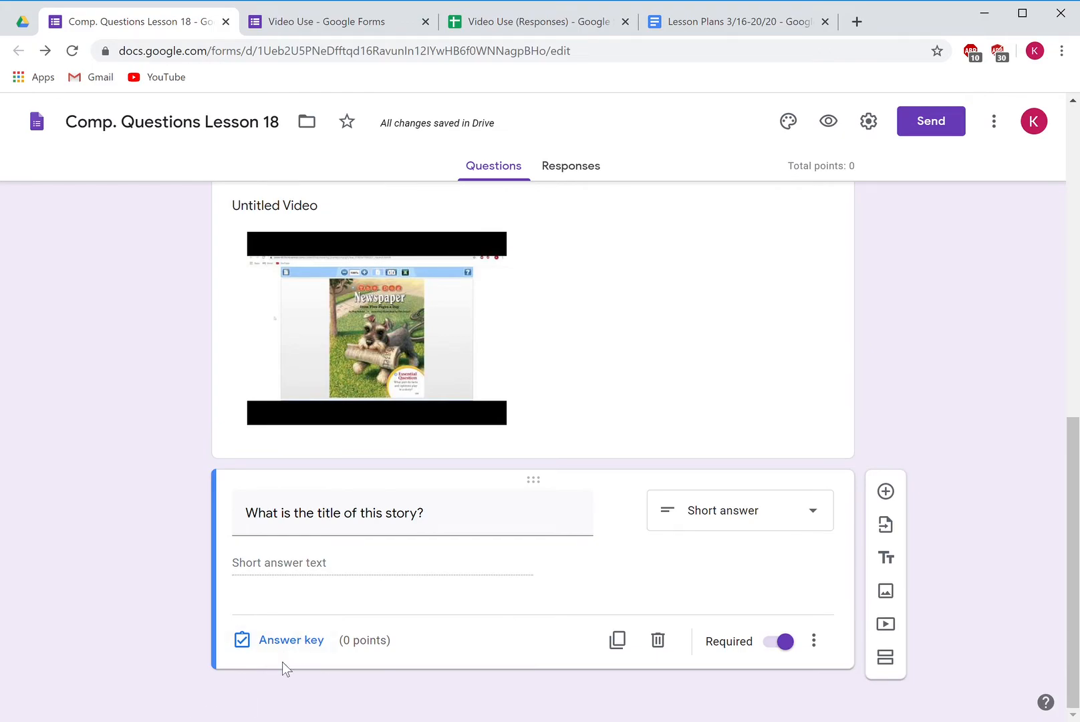
Add The Dog Newspaper, both without and with double quotation marks, as correct answers to the story title question
left_click(304, 640)
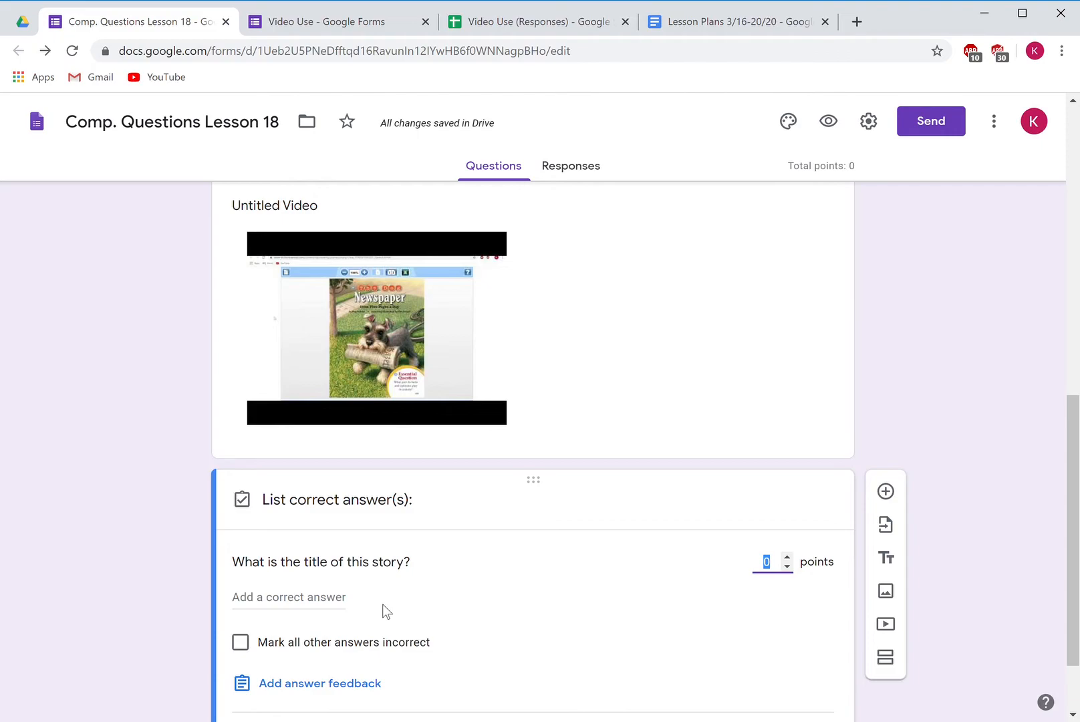
left_click(323, 599)
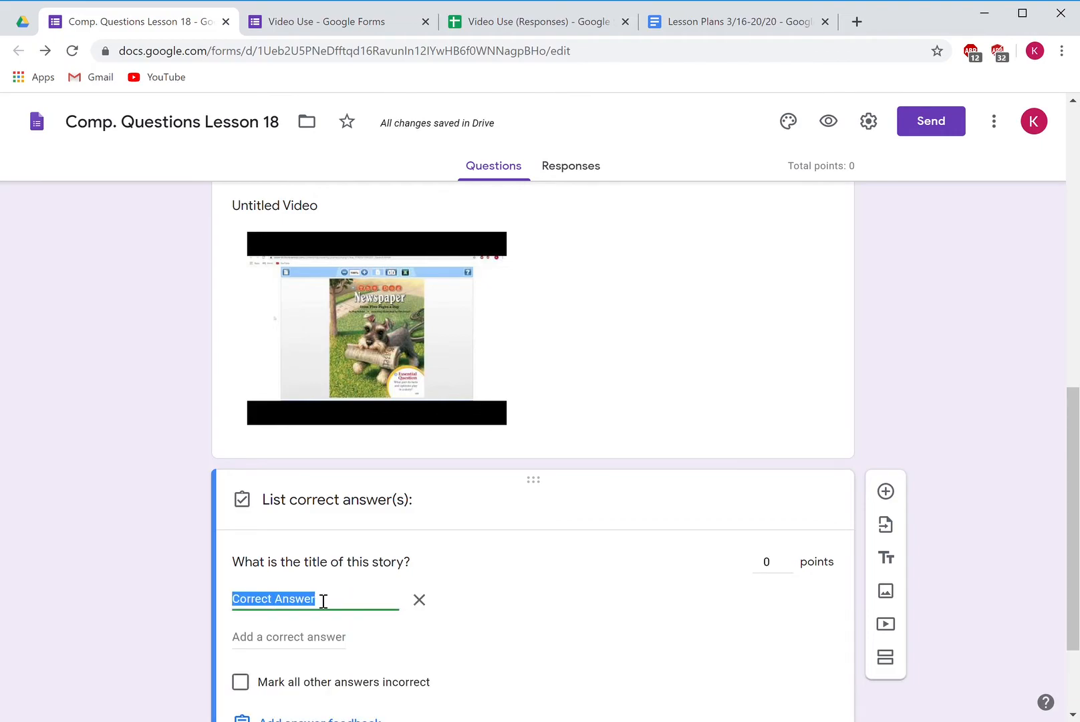
type("The")
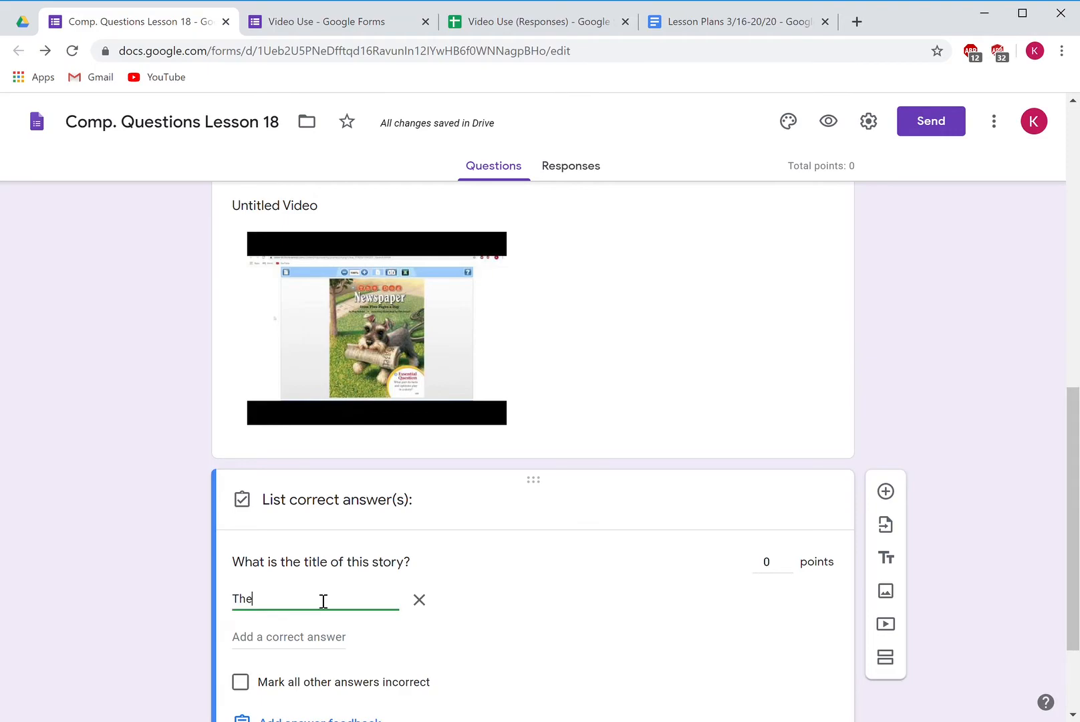
type(" Dog Newspaper")
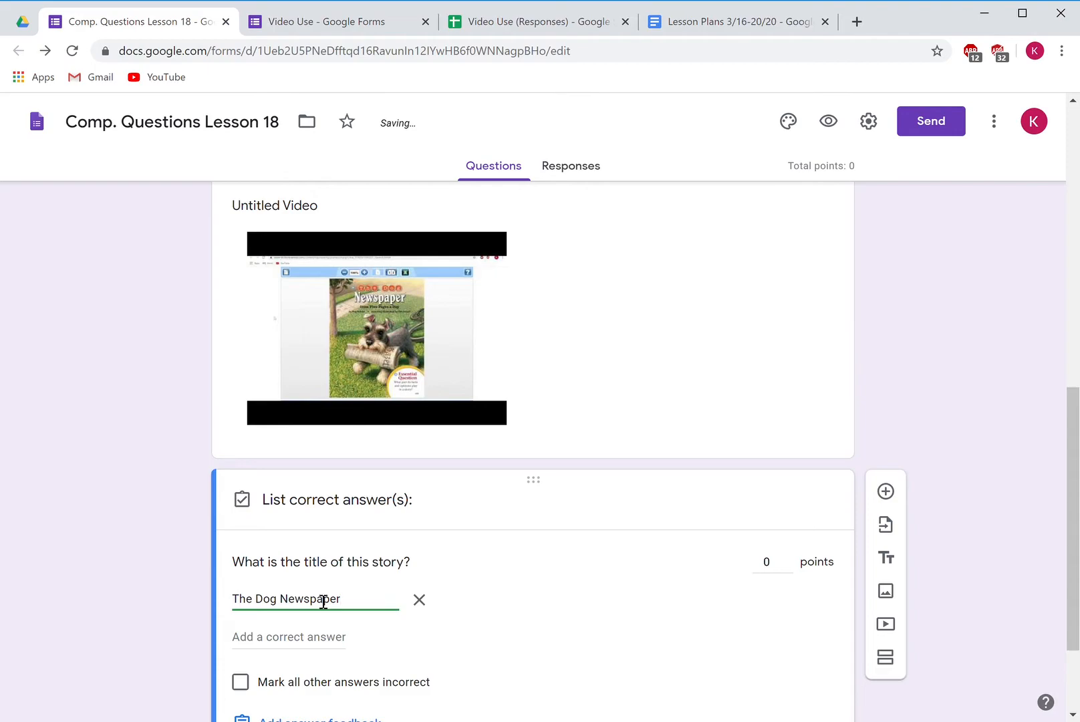
left_click(330, 636)
type("'The Dog N")
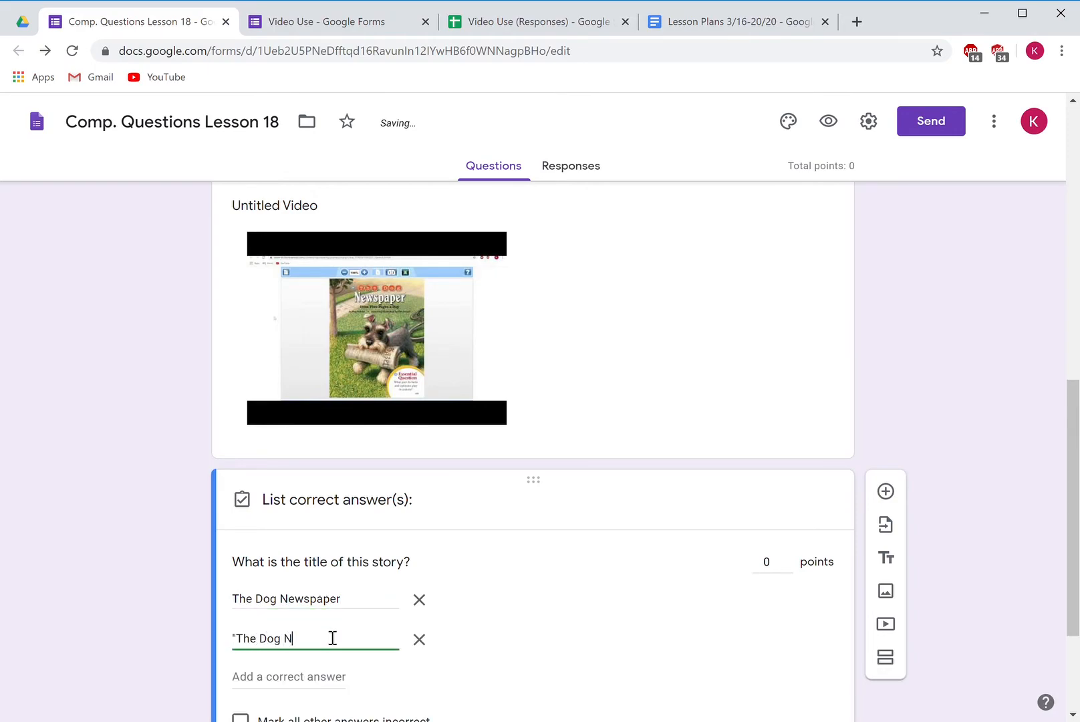
type("ewspaper\"")
Mark all other answers to the story title question incorrect and make it worth 1 point, finishing its answer key
scroll(344, 558, "down", 2)
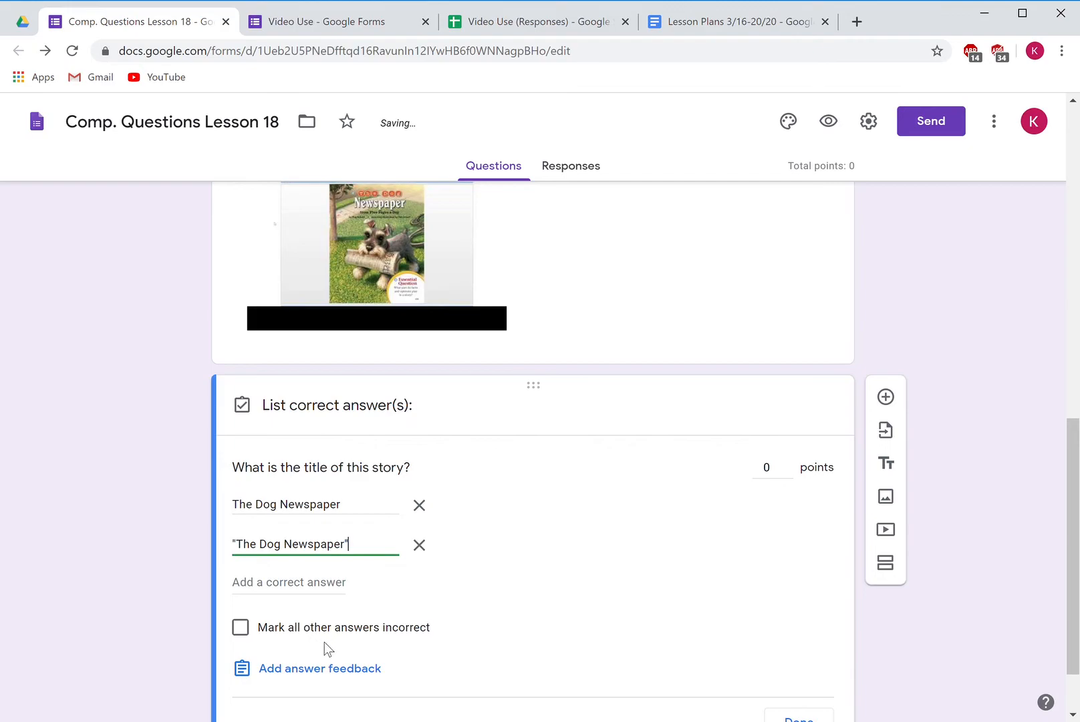
left_click(242, 631)
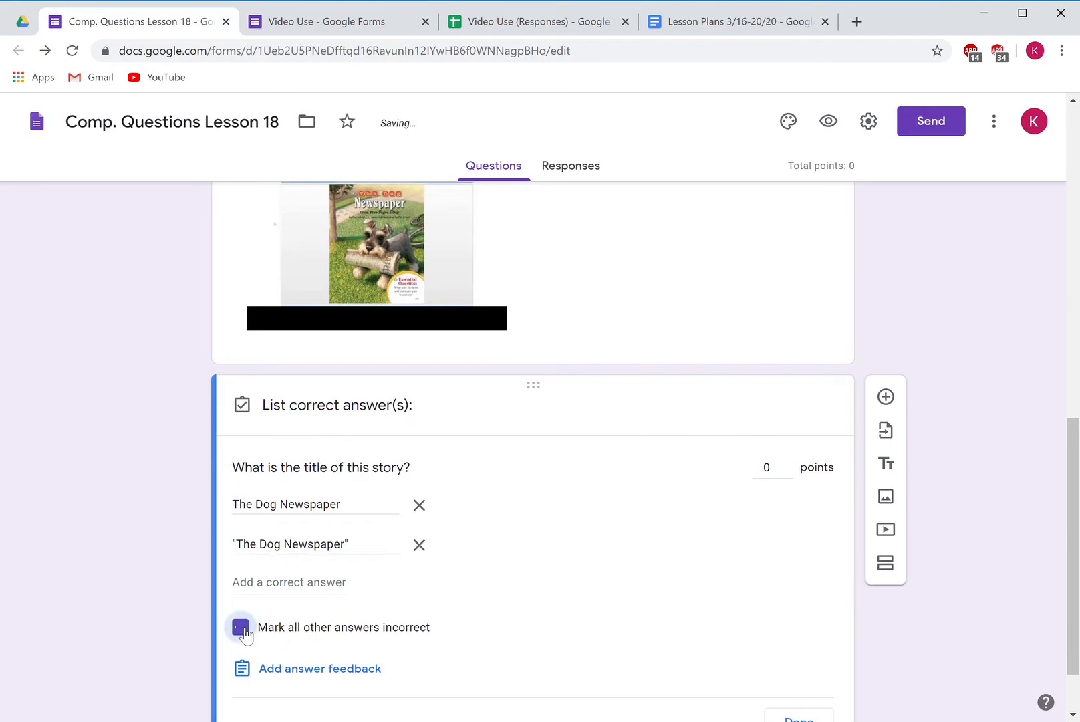
left_click(787, 463)
scroll(731, 591, "down", 1)
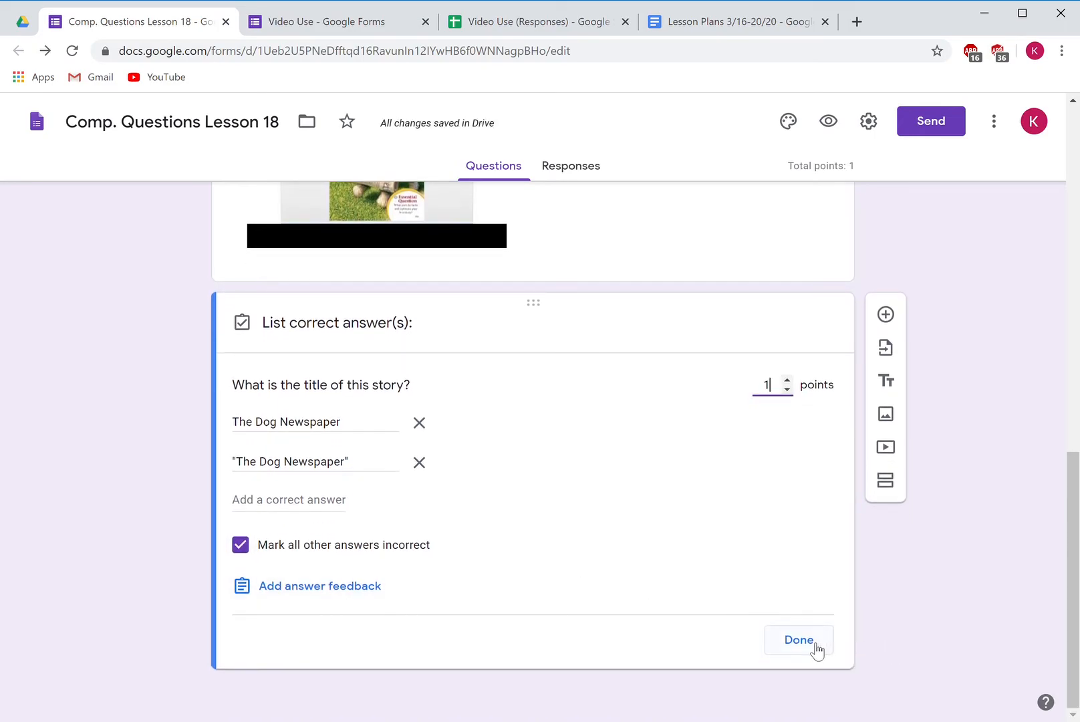
left_click(814, 646)
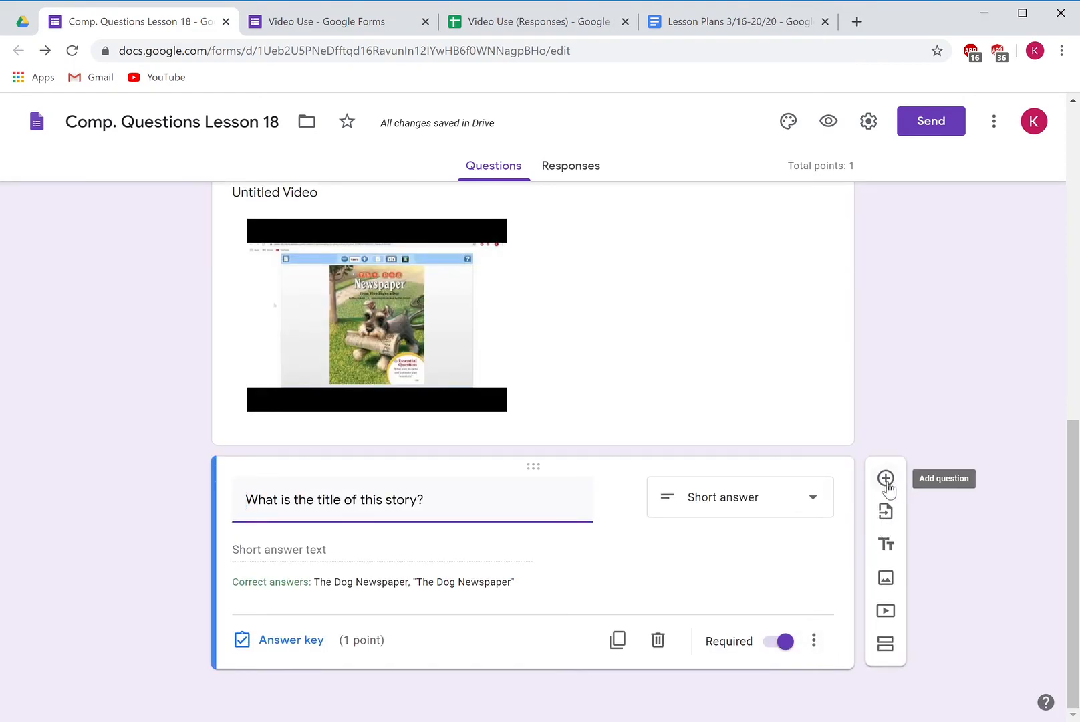
Add a new question below the story title question reading "What is the dog's name in the story?"
left_click(886, 478)
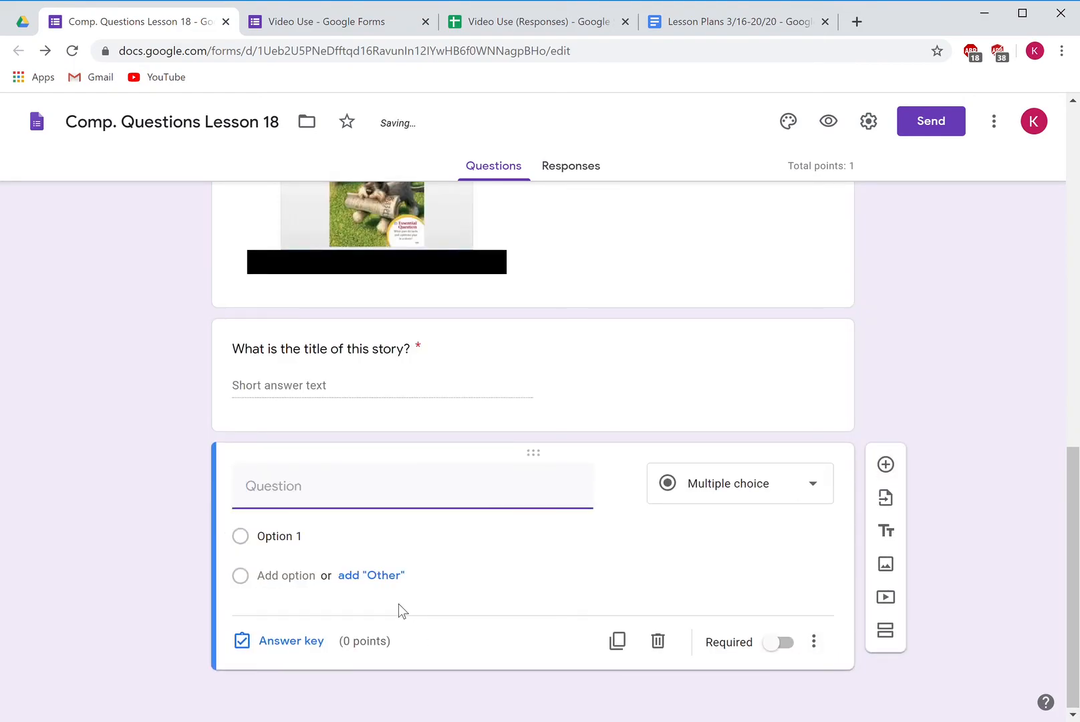
type("What is the ")
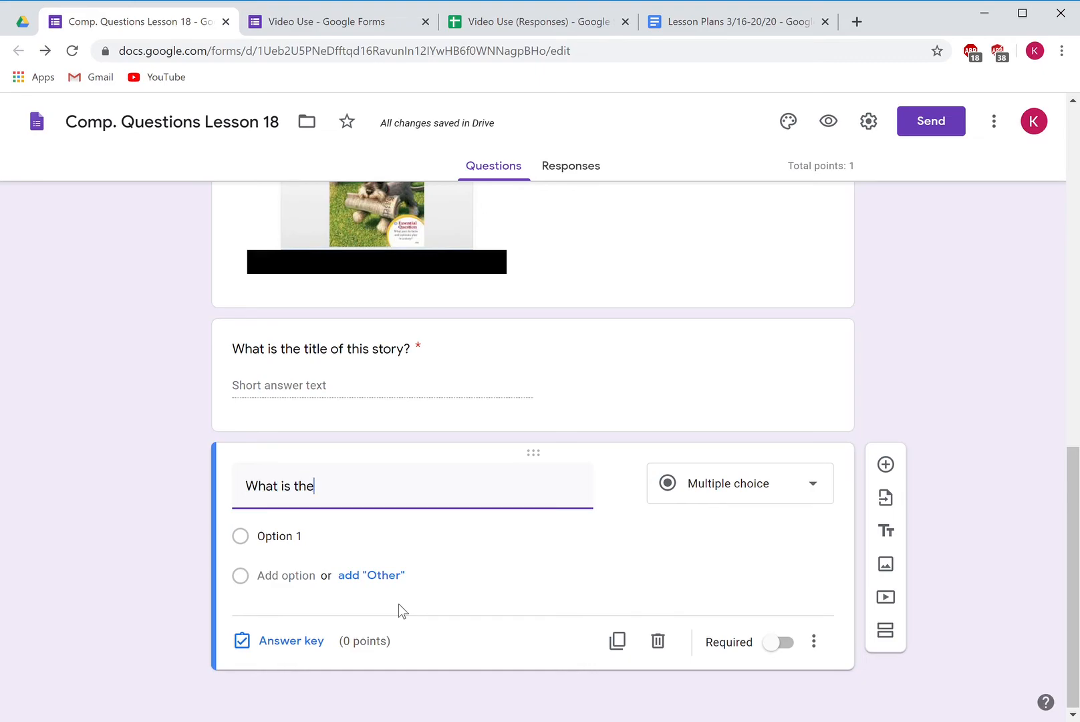
type("dog's")
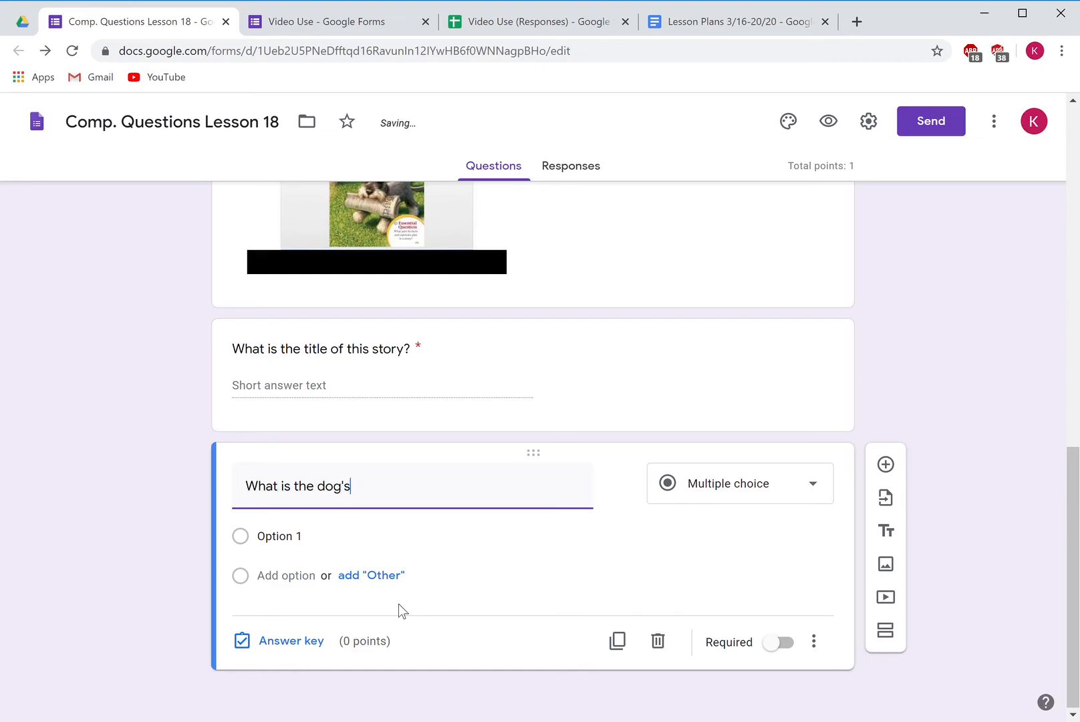
type(" name in the story?")
key("Tab")
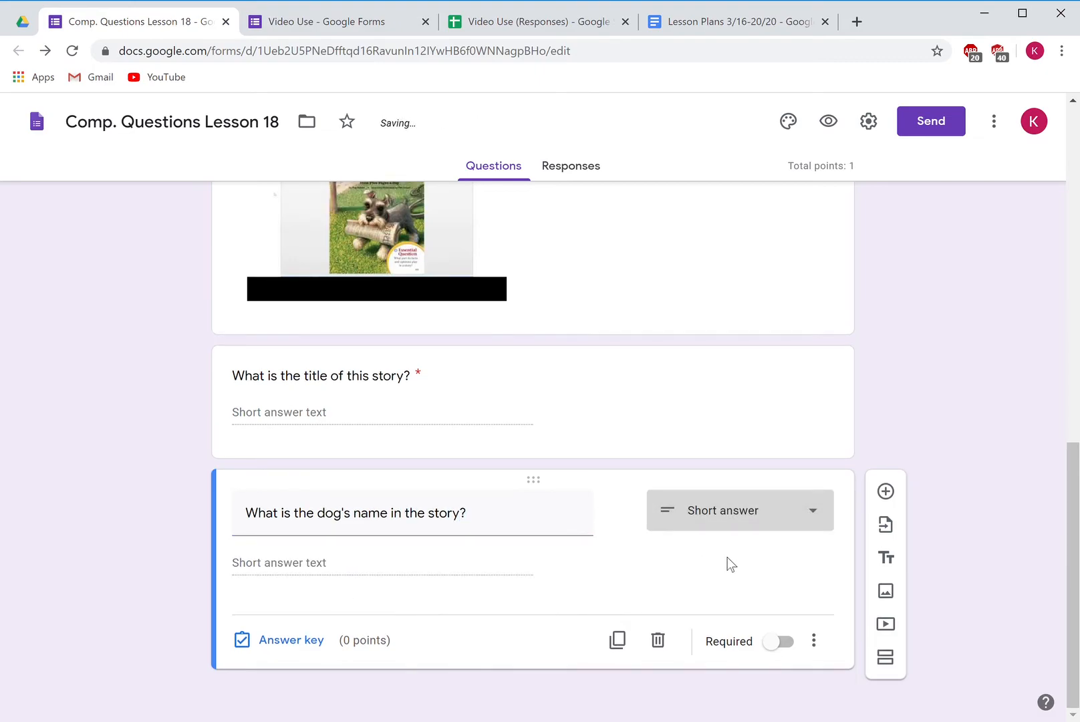
Make the dog's name question multiple choice with the options B.J. and Skip plus a third placeholder option
left_click(735, 513)
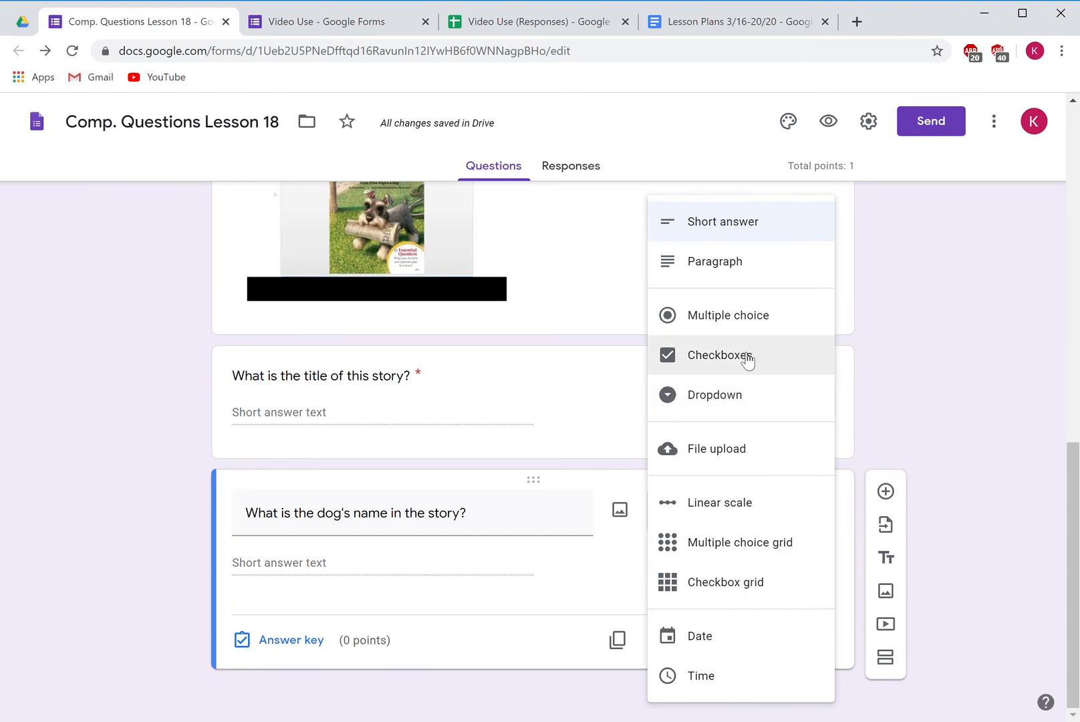
left_click(753, 331)
left_click(317, 544)
type("B.J.")
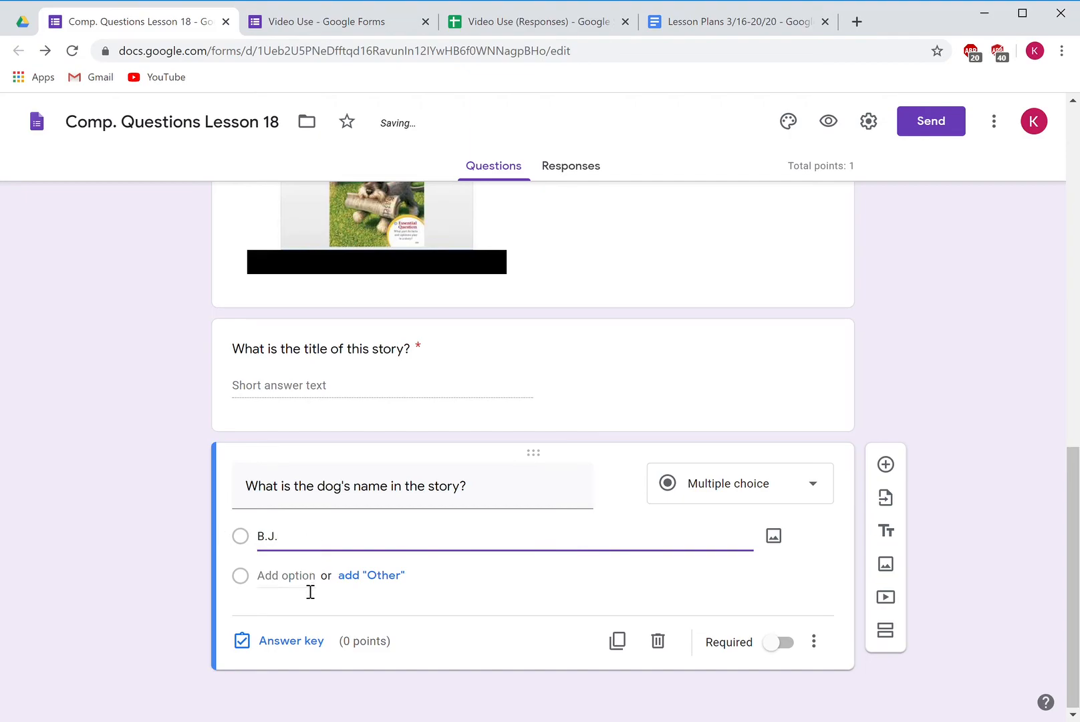
left_click(310, 593)
type("Skip")
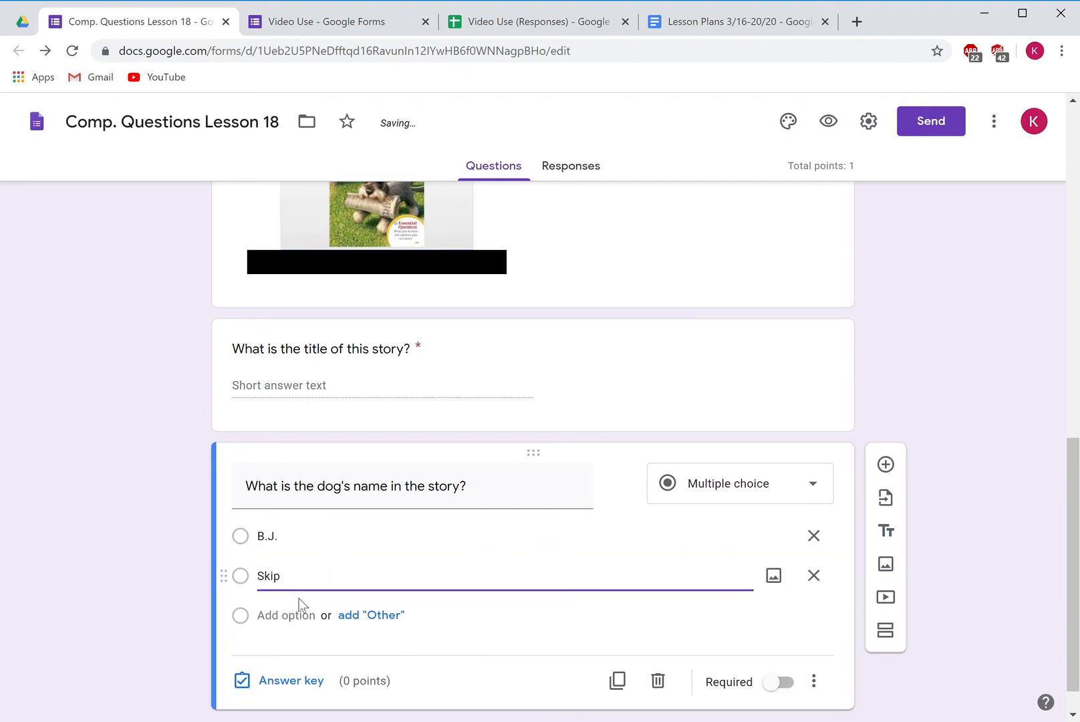
left_click(302, 612)
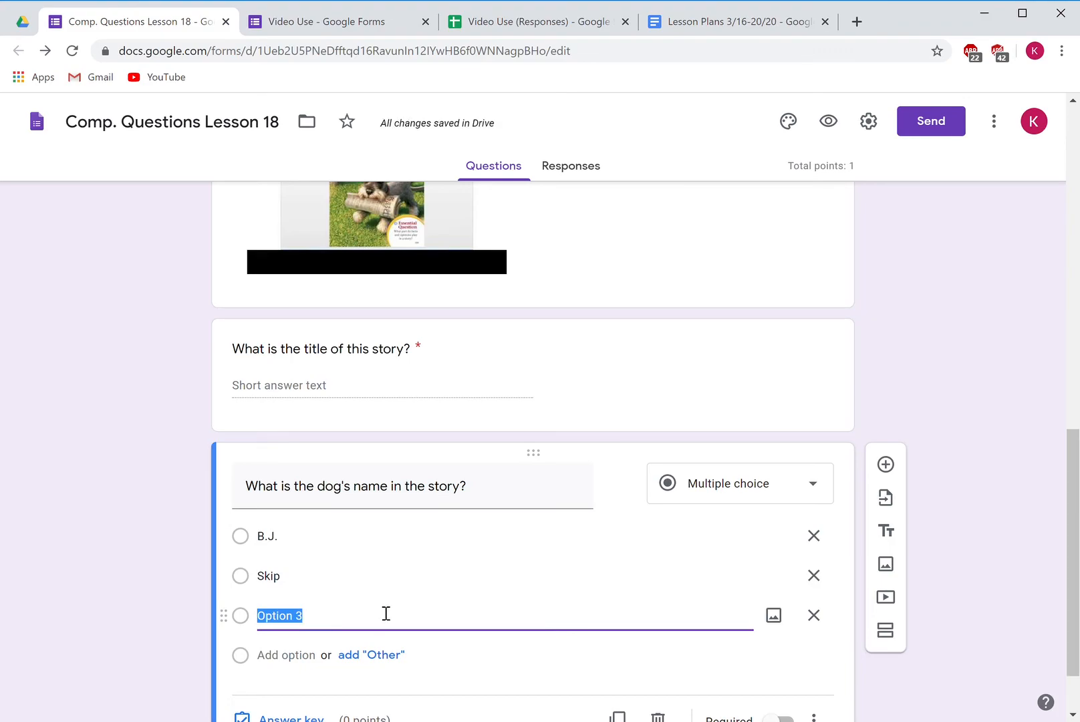
left_click(662, 655)
Make the dog's name question required and key B.J. as its correct answer, worth 1 point
scroll(662, 655, "down", 1)
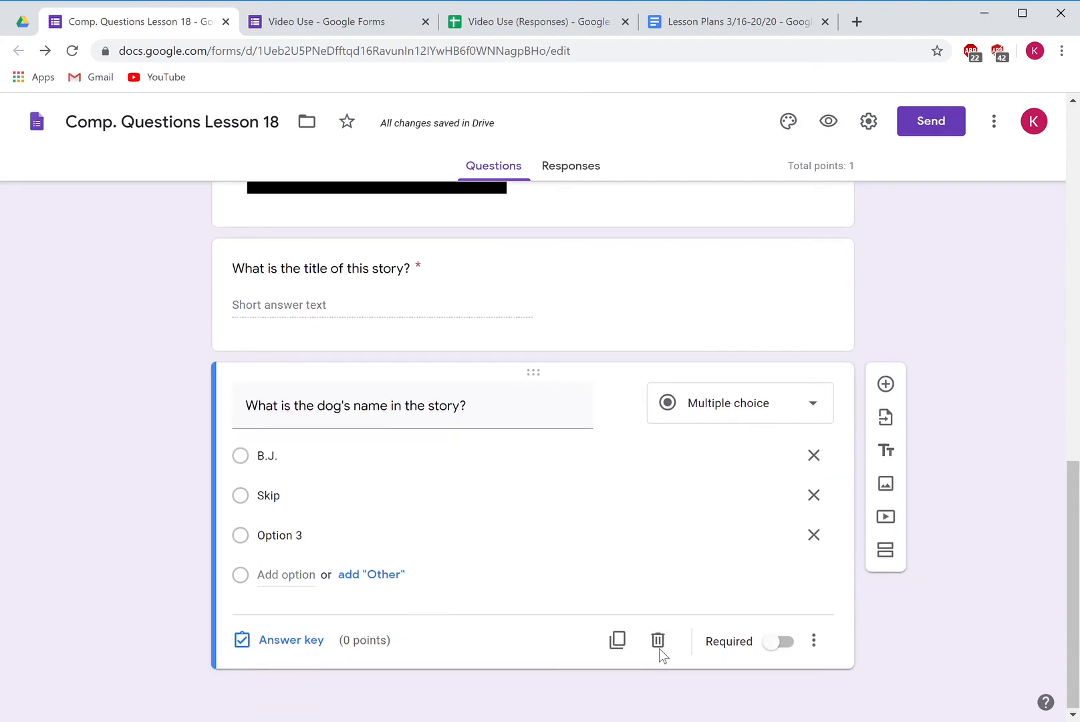
left_click(775, 643)
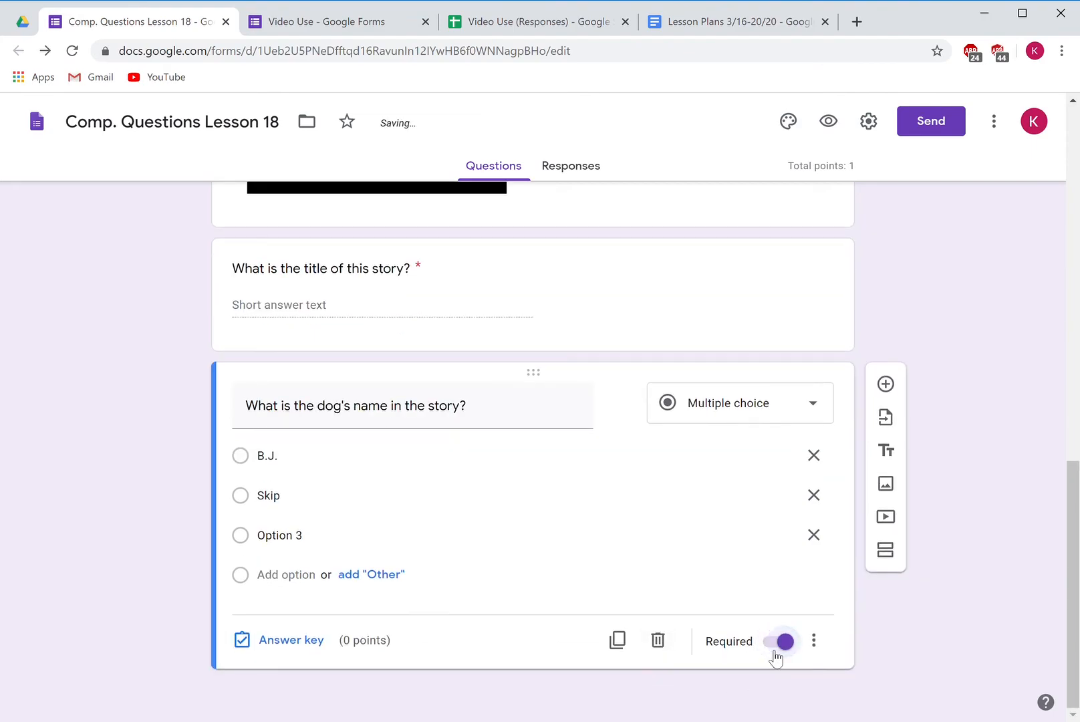
left_click(263, 641)
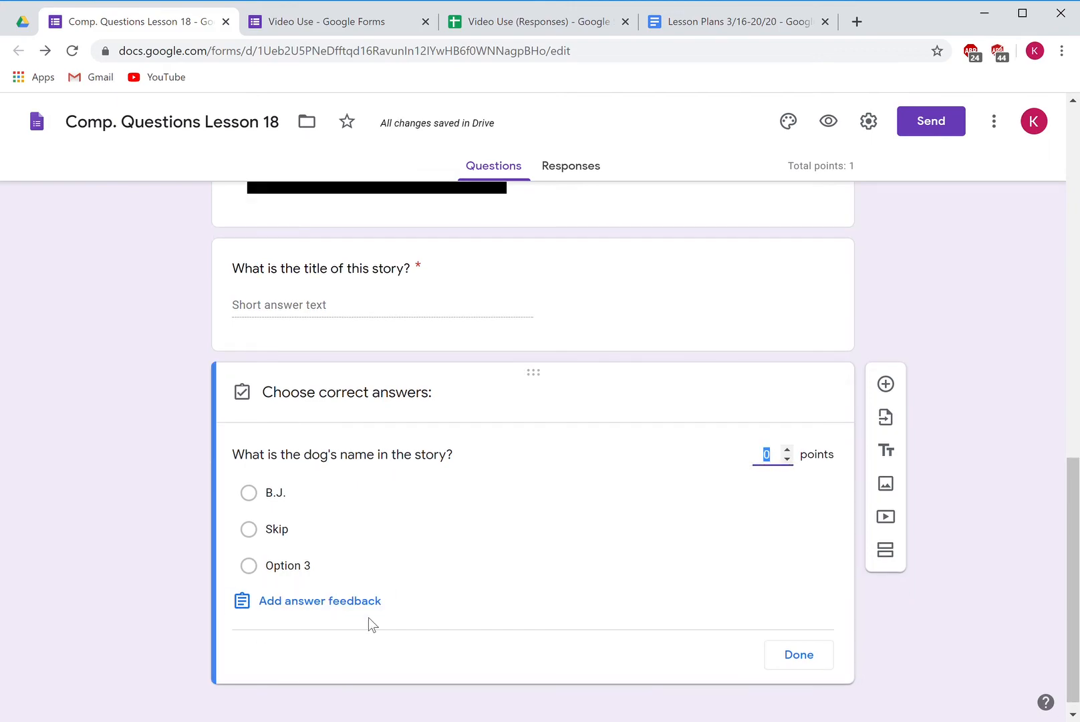
left_click(248, 493)
left_click(767, 454)
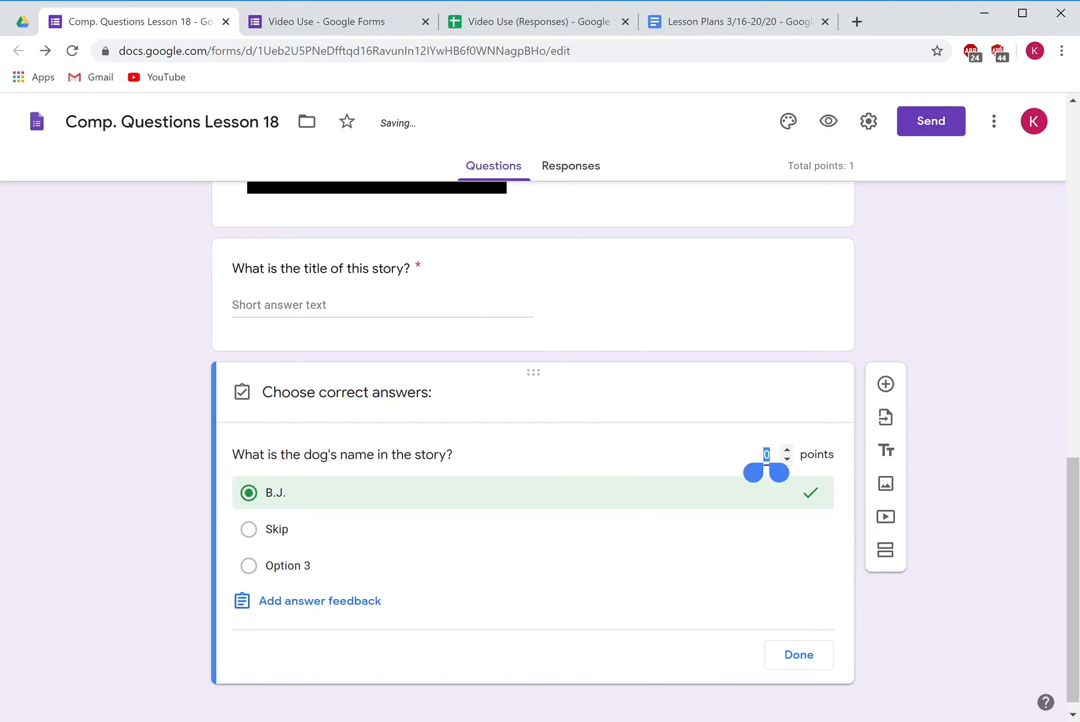
type("1")
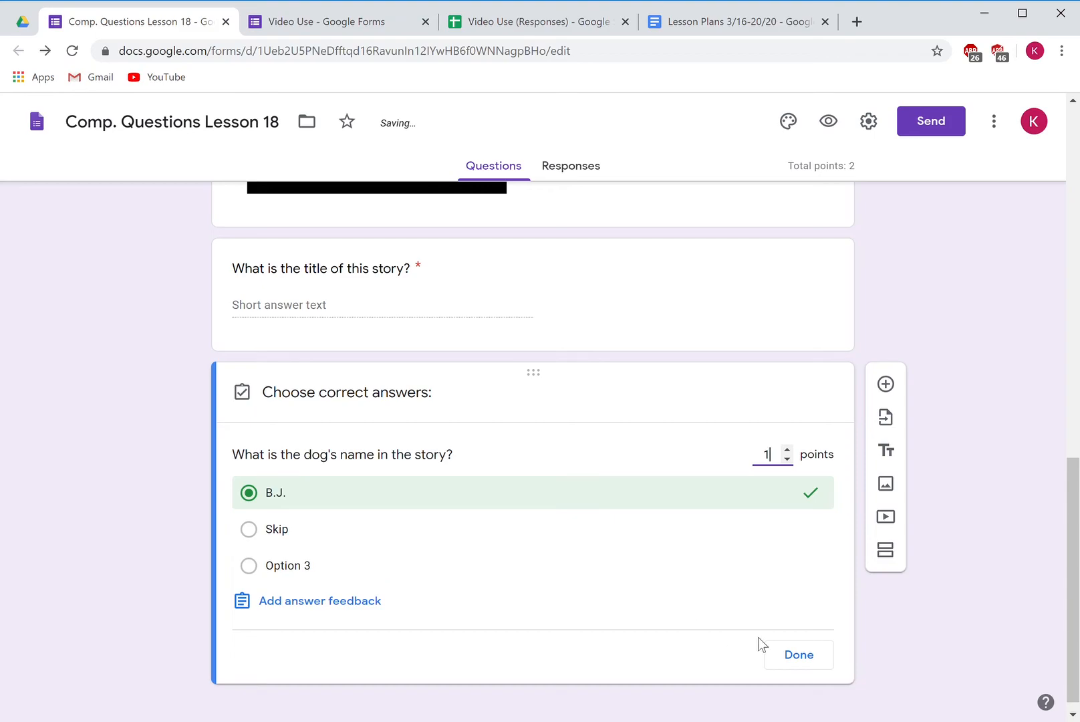
left_click(792, 657)
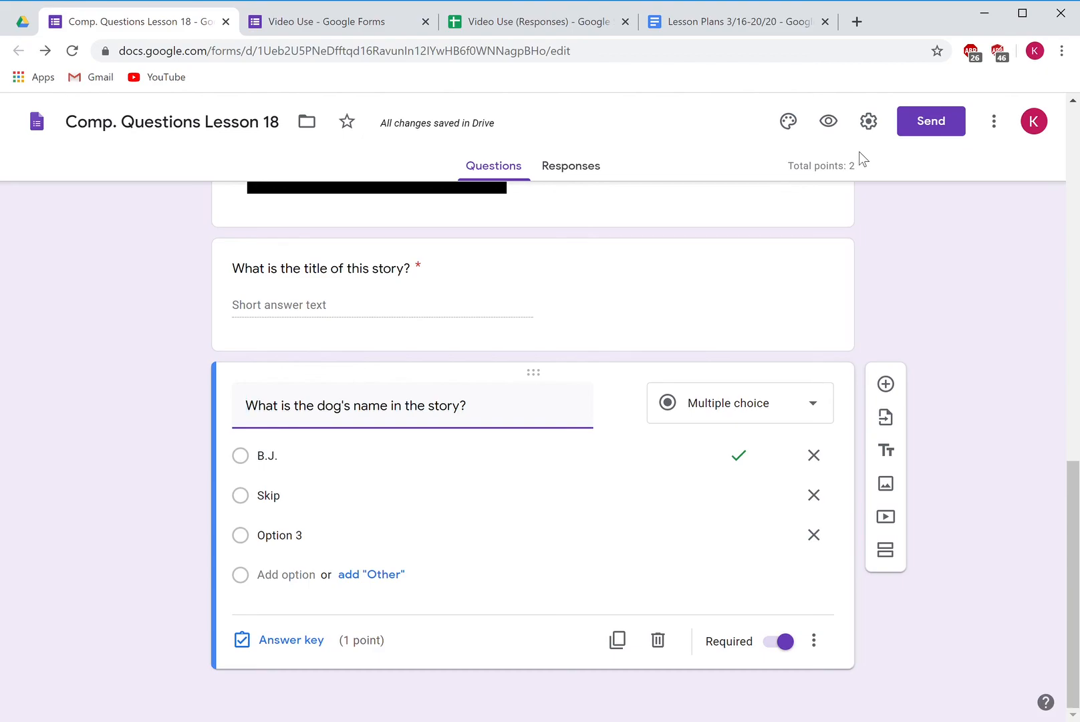
Review the scores and answers in the Video Use (Responses) spreadsheet and return to the Video Use form's responses
left_click(513, 24)
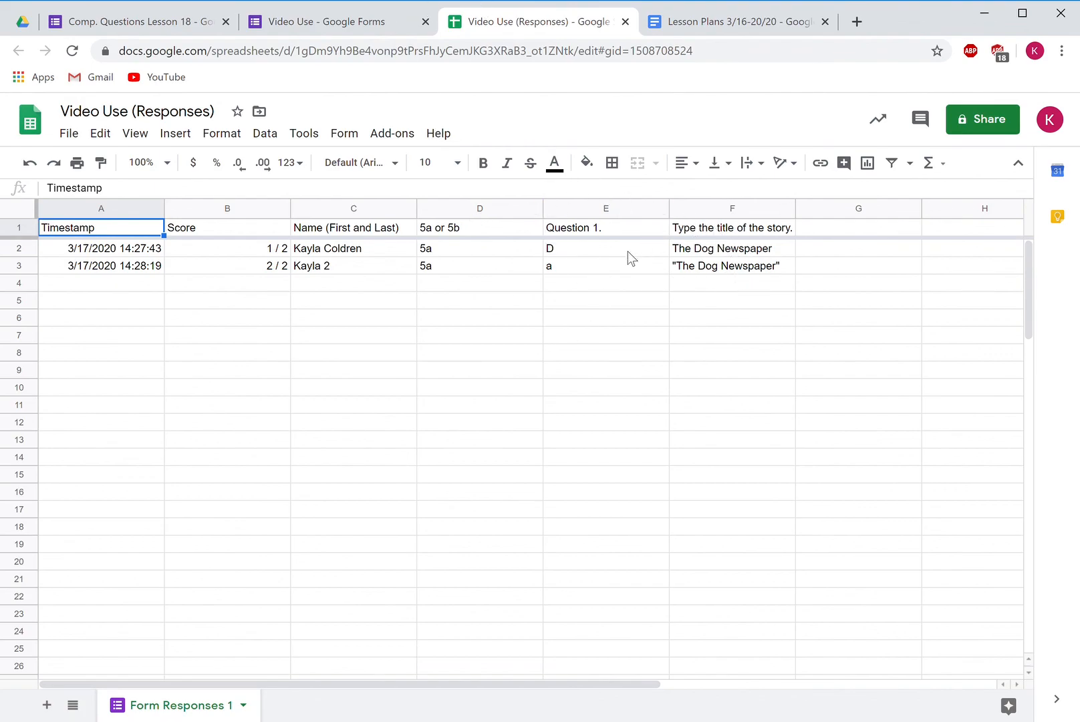
left_click(347, 32)
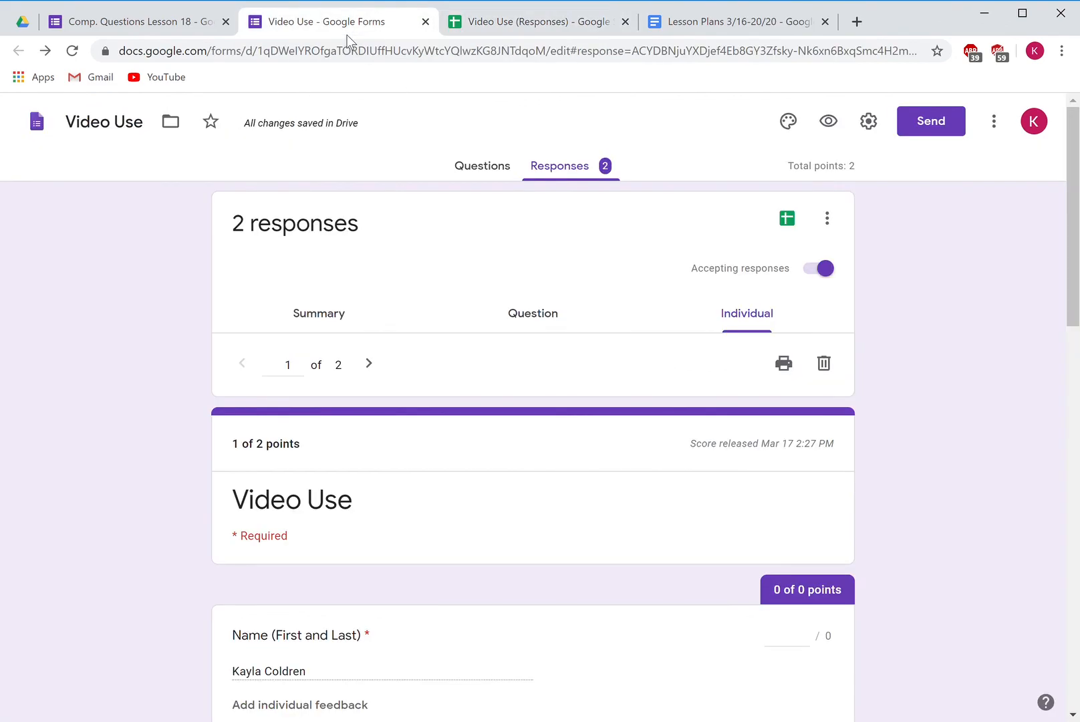